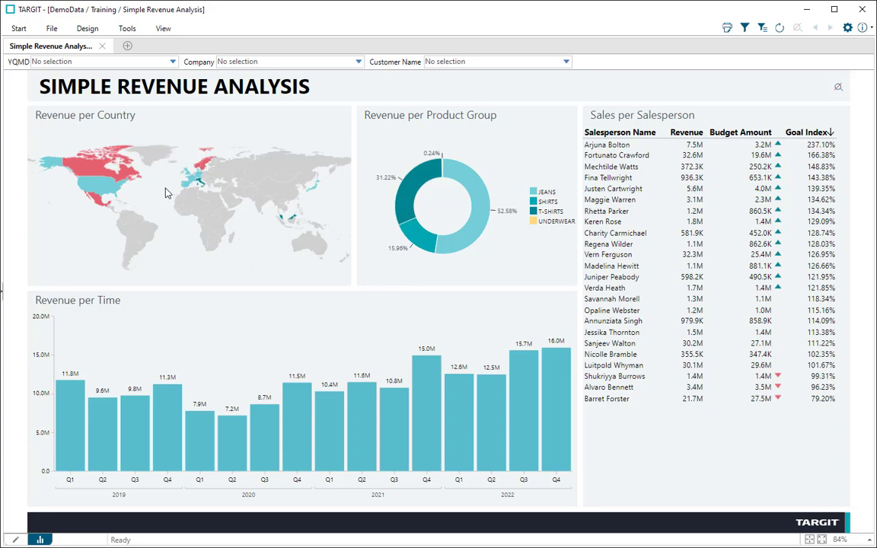
Open the New template gallery from the File menu
click(55, 33)
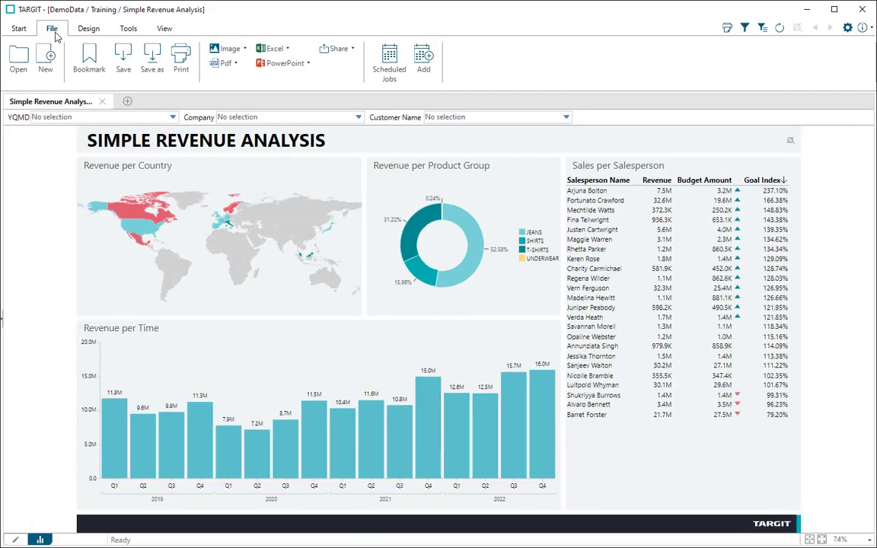
click(47, 60)
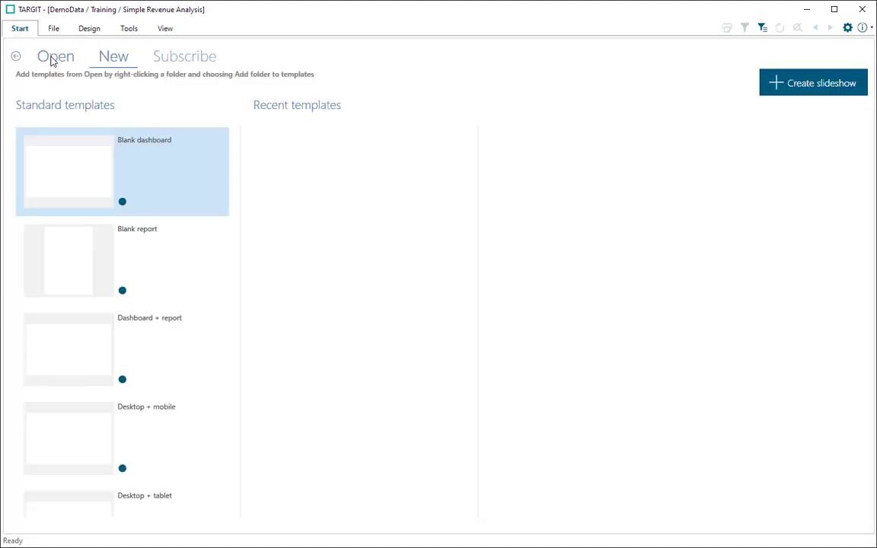
mouse_move(89, 169)
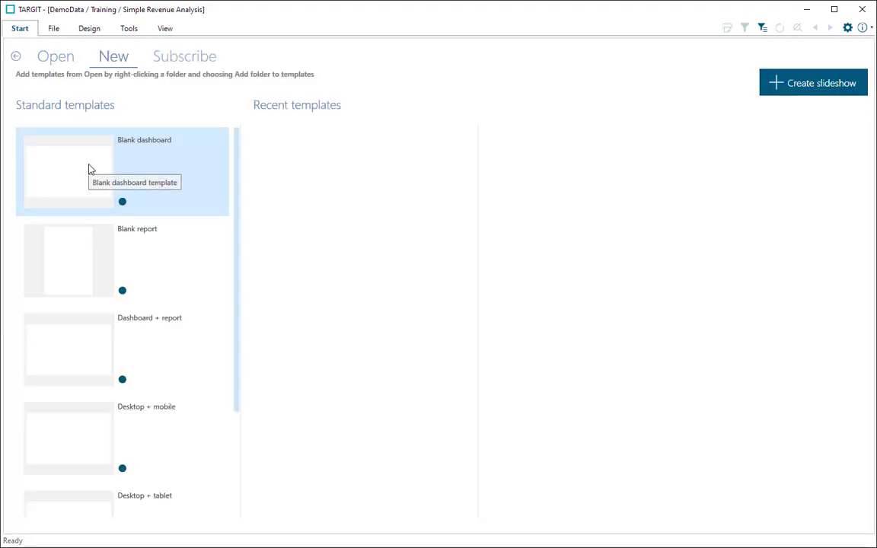
Create a blank dashboard and insert an empty crosstab placeholder
click(89, 169)
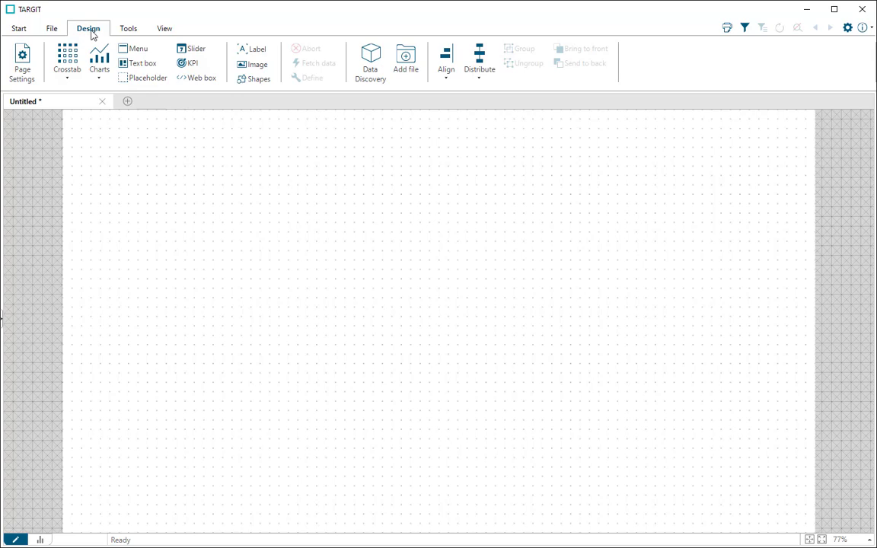
click(65, 61)
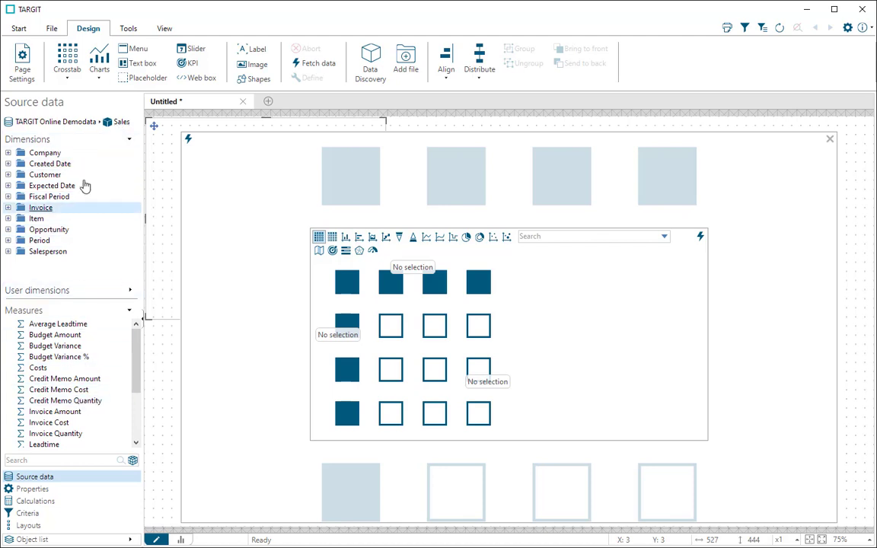
click(121, 123)
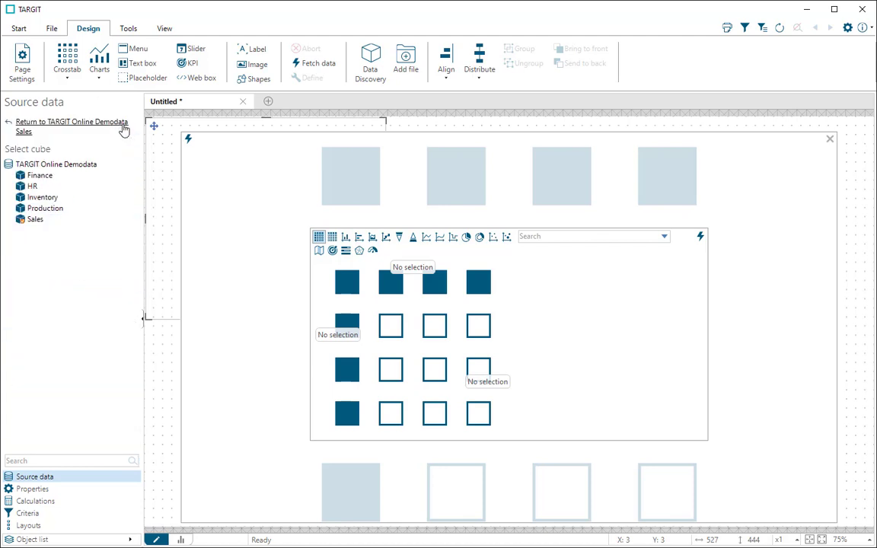
click(40, 176)
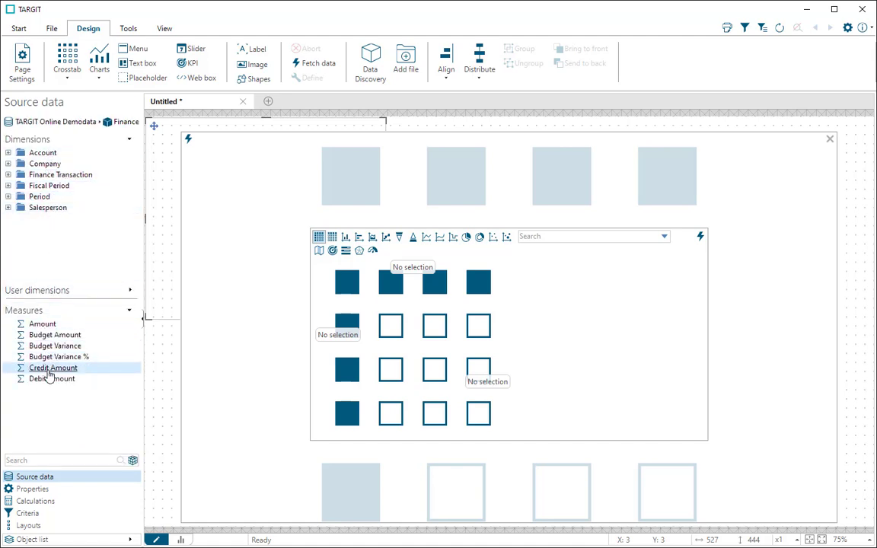
click(121, 123)
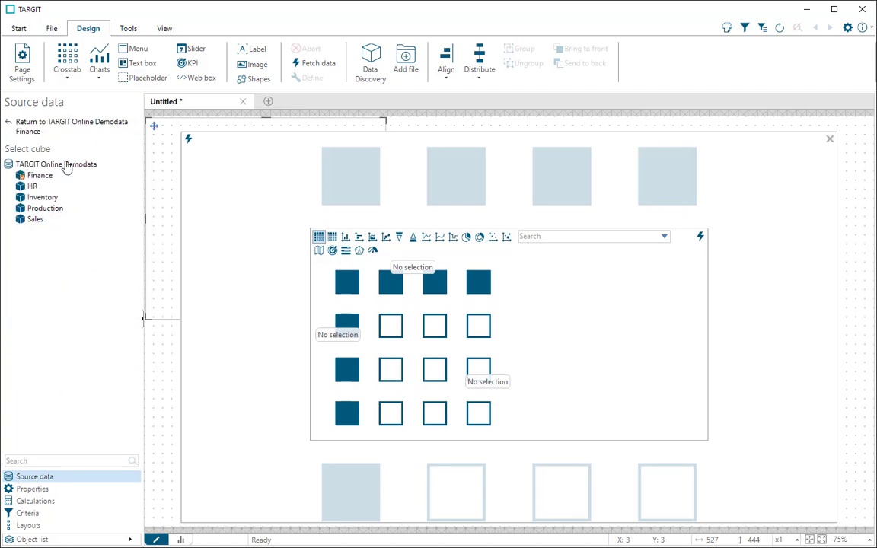
click(34, 219)
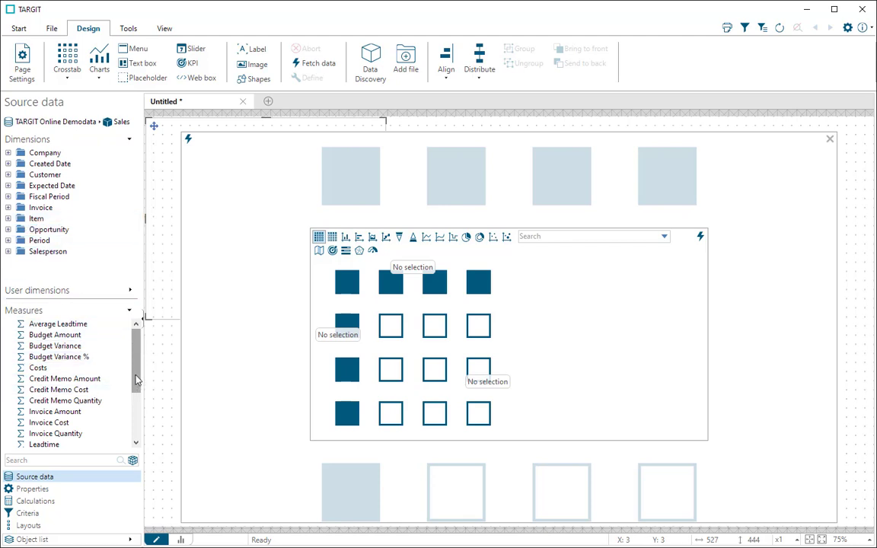
Build a crosstab of Revenue by Item Group from the Item Hierarchy
drag(136, 381, 136, 427)
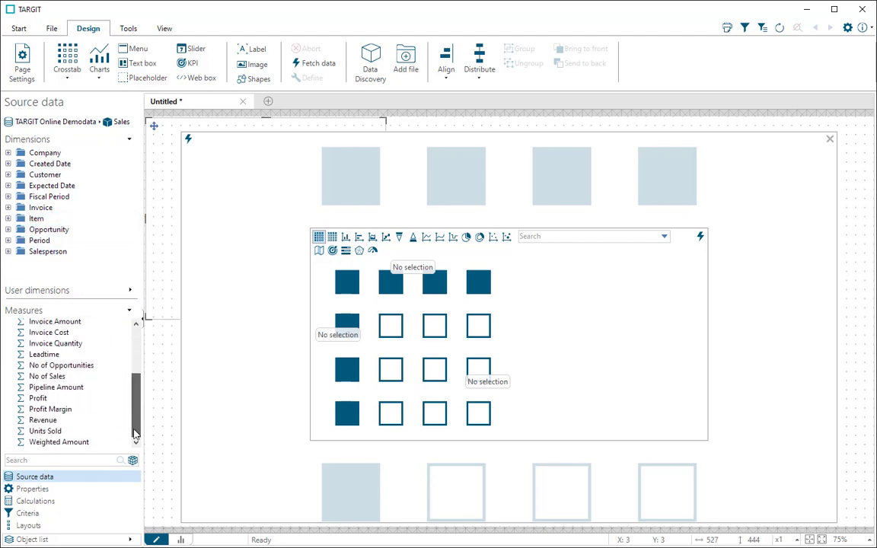
double_click(44, 420)
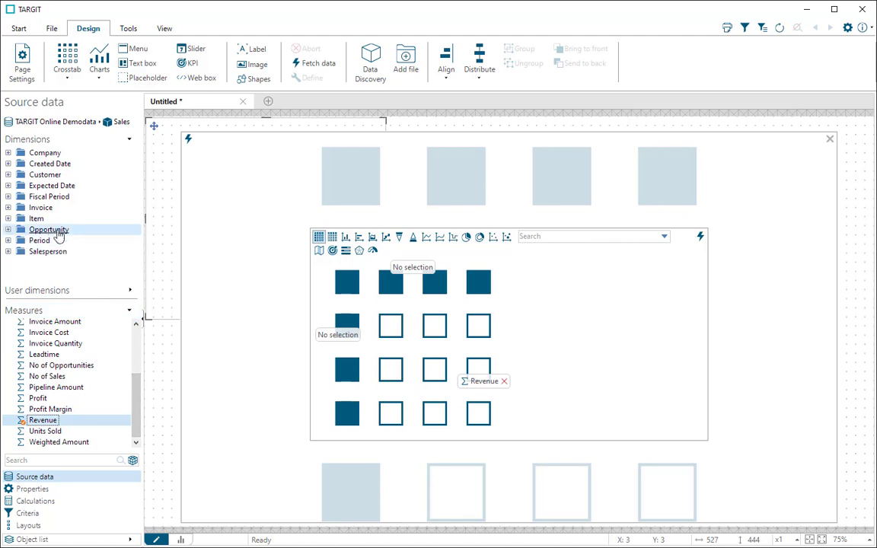
click(9, 220)
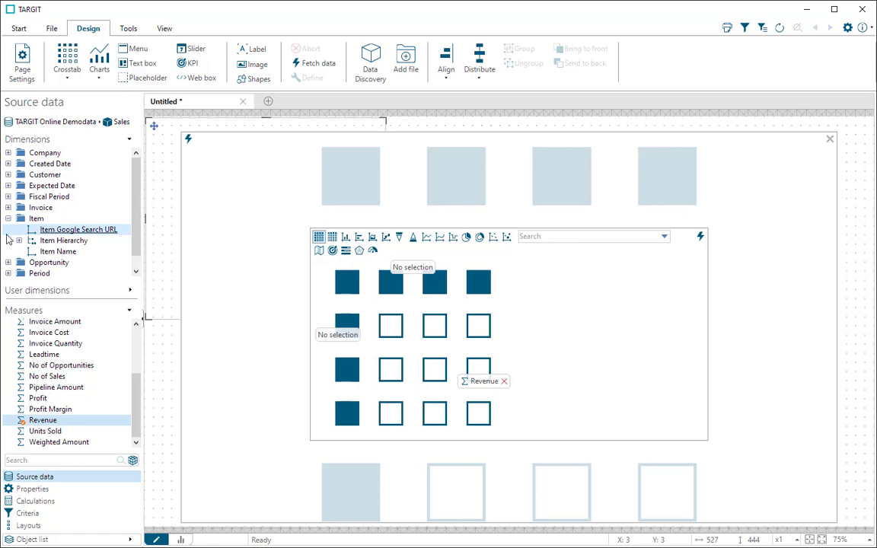
click(19, 241)
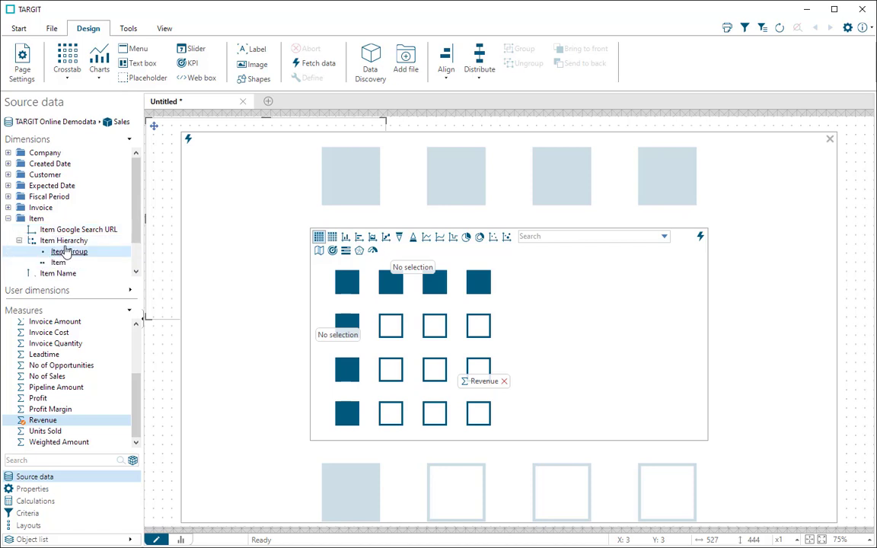
scroll(114, 255, down, 1)
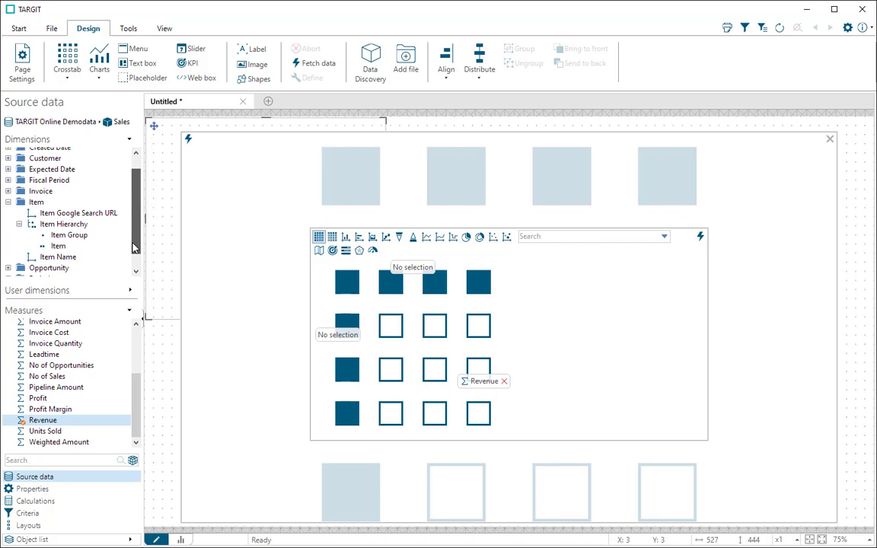
double_click(68, 237)
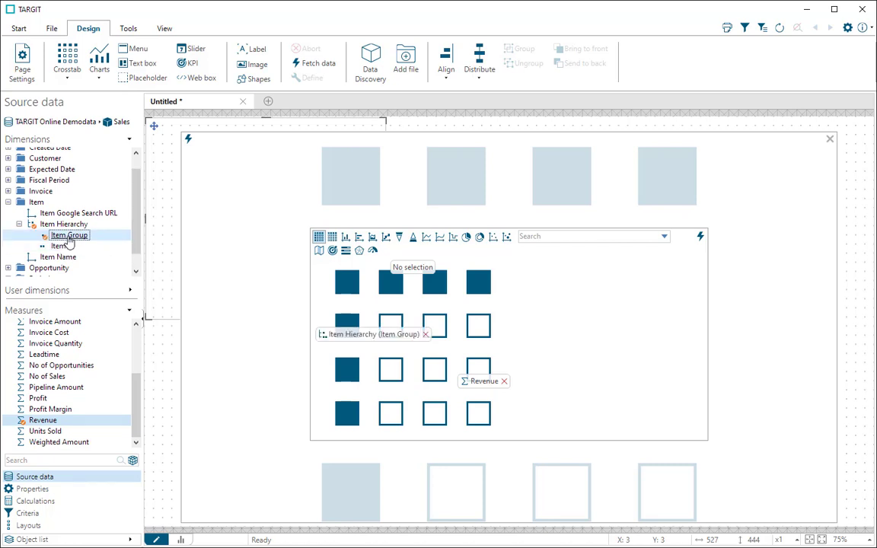
click(188, 141)
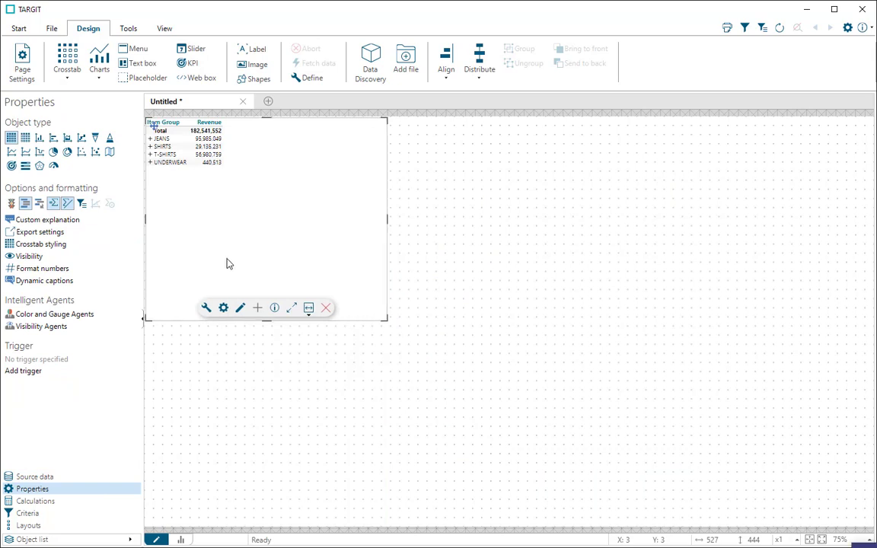
Expand item groups to individual items, reshape the crosstab tall and narrow, and add a second crosstab
click(257, 310)
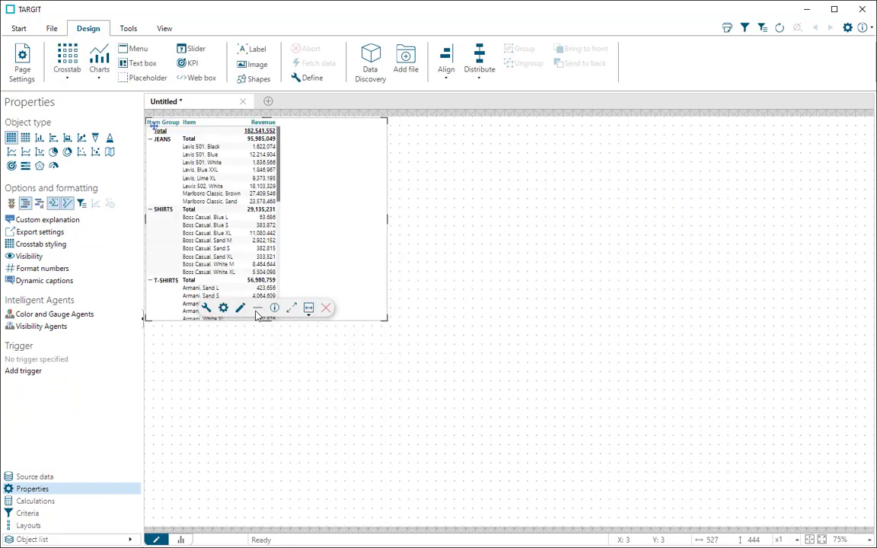
drag(386, 321, 311, 486)
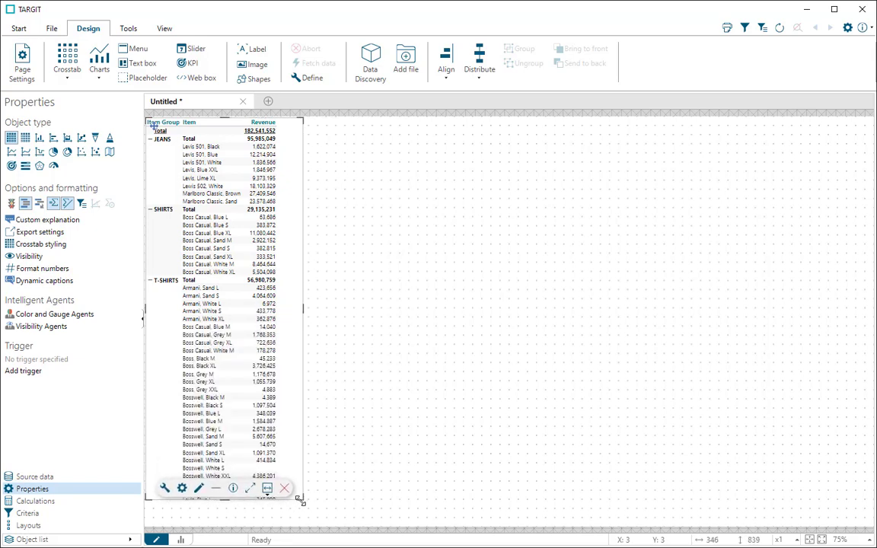
drag(310, 486, 300, 516)
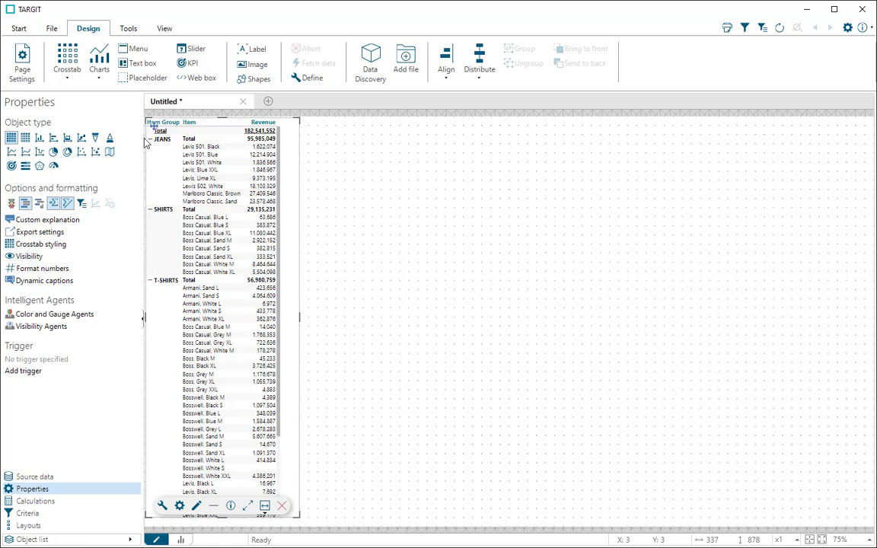
click(66, 67)
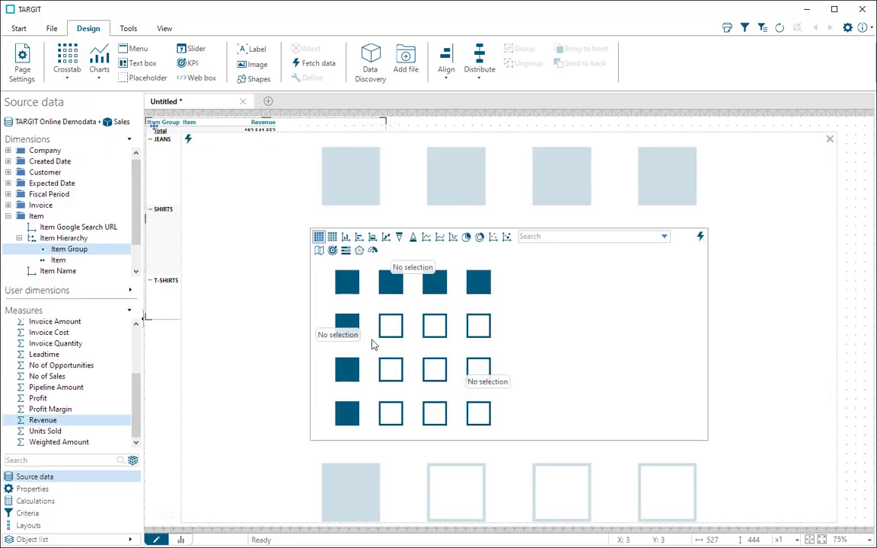
Build a crosstab of Revenue, Profit and Profit Margin per Salesperson Name
click(38, 422)
click(38, 398)
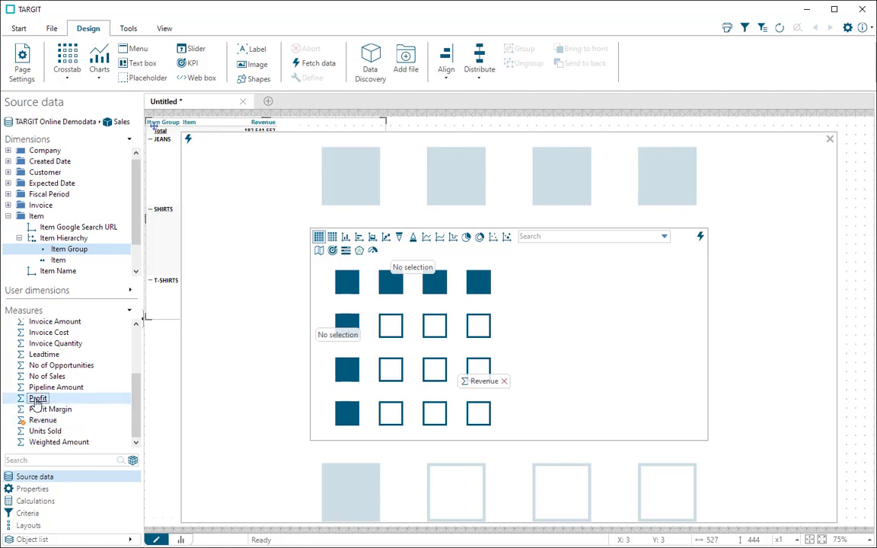
click(36, 411)
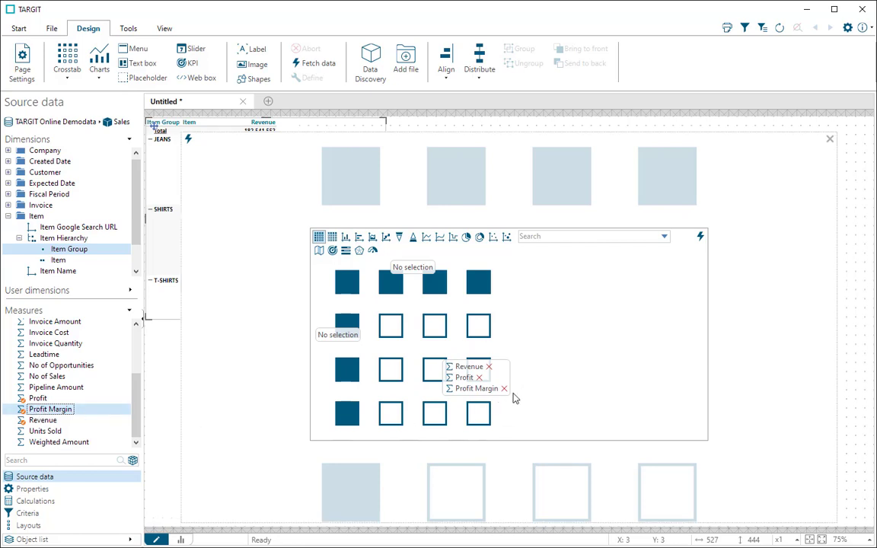
click(7, 216)
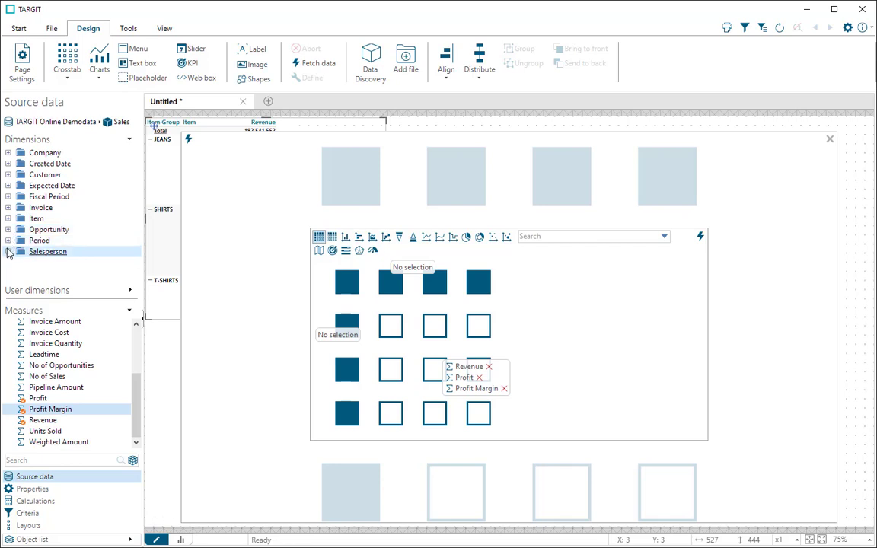
click(7, 251)
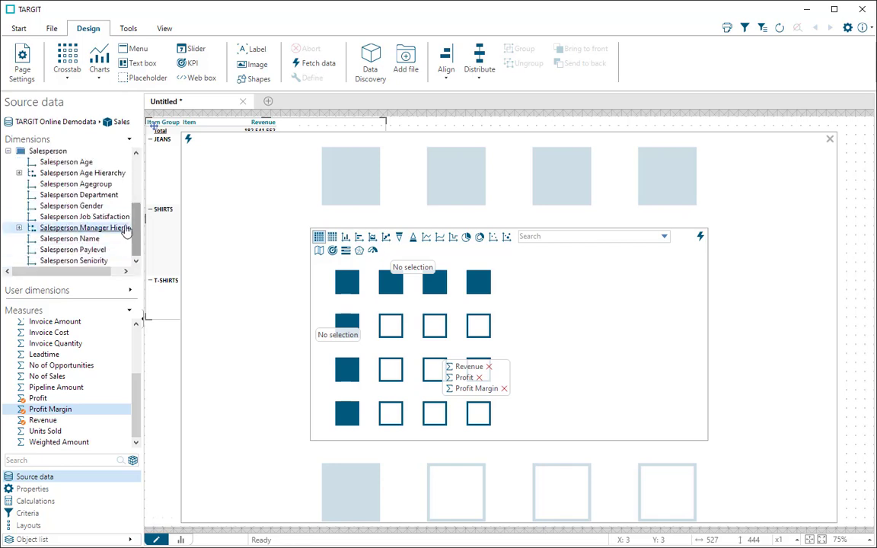
double_click(87, 240)
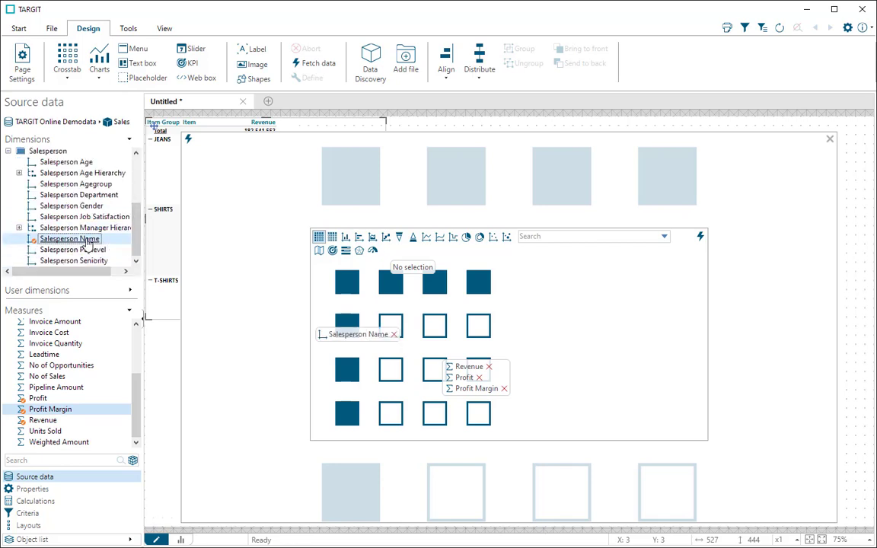
click(188, 139)
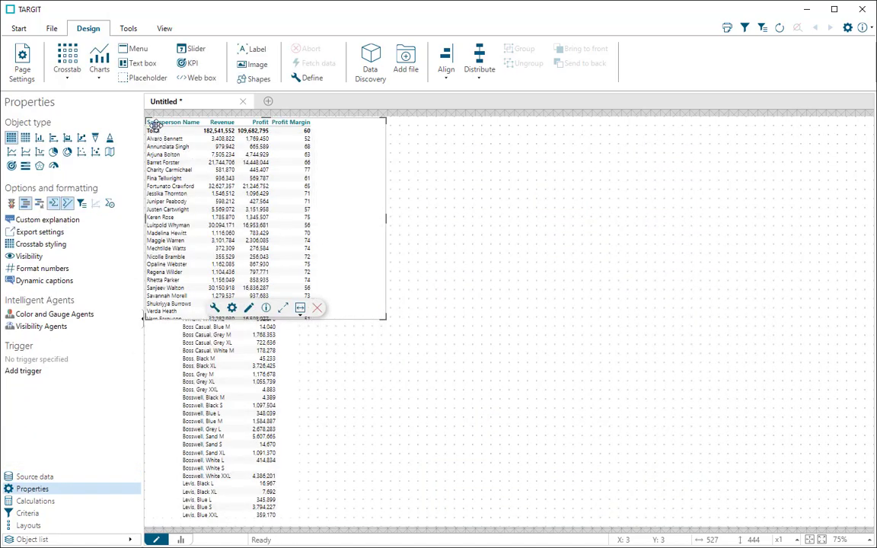
Place the salesperson crosstab beside the item crosstab, resize it, and add a third crosstab
mouse_move(159, 136)
mouse_down()
mouse_move(300, 179)
mouse_move(310, 128)
mouse_up()
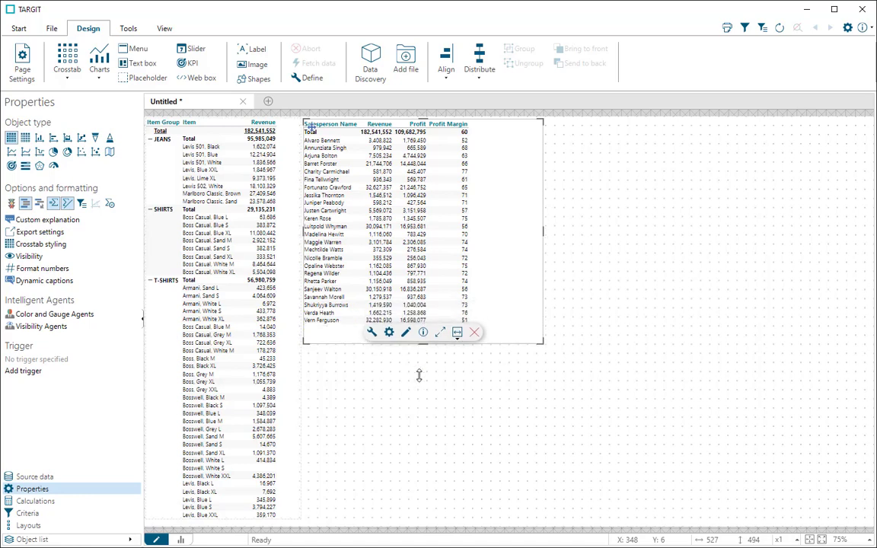
drag(422, 320, 415, 454)
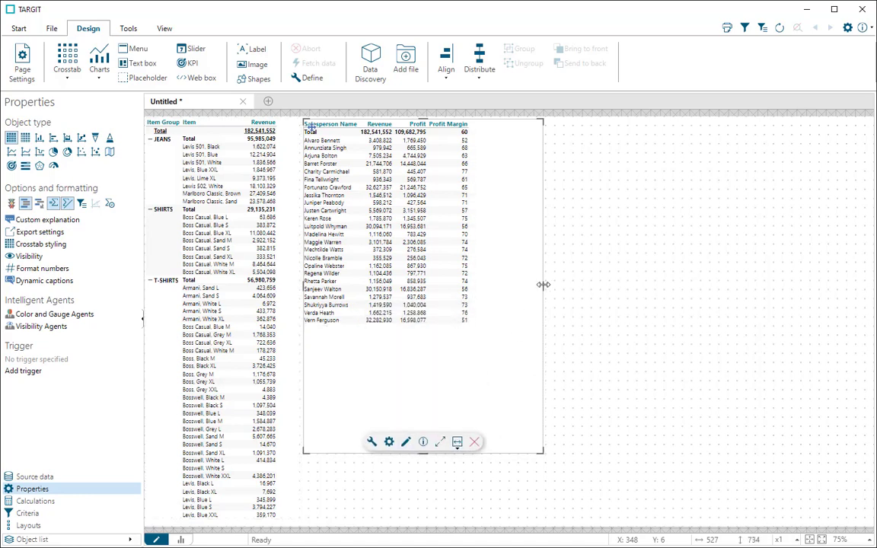
drag(543, 285, 492, 289)
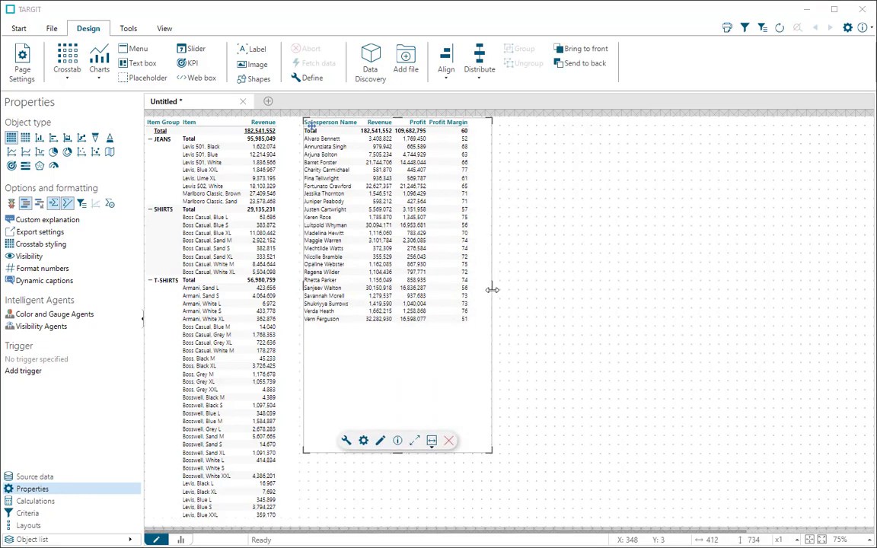
click(75, 58)
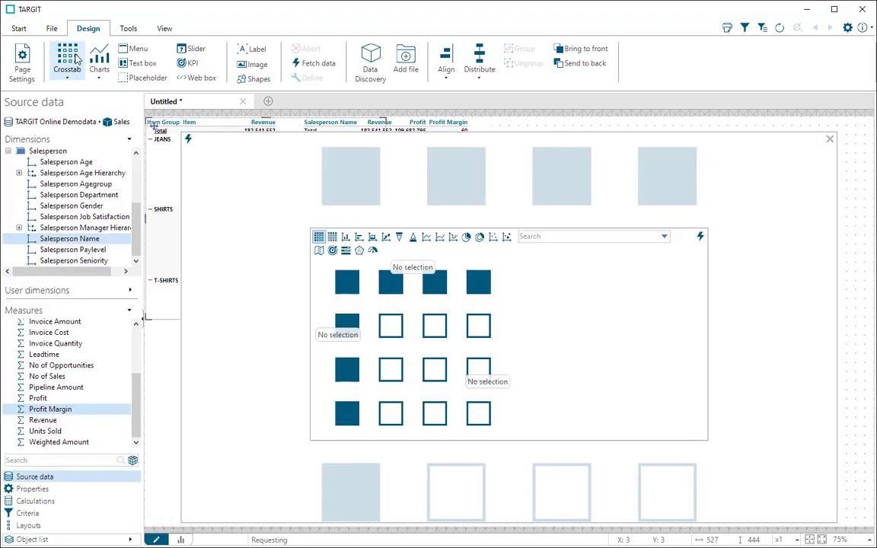
Build a crosstab of Revenue with Customer Territory as rows and Year as columns
double_click(53, 421)
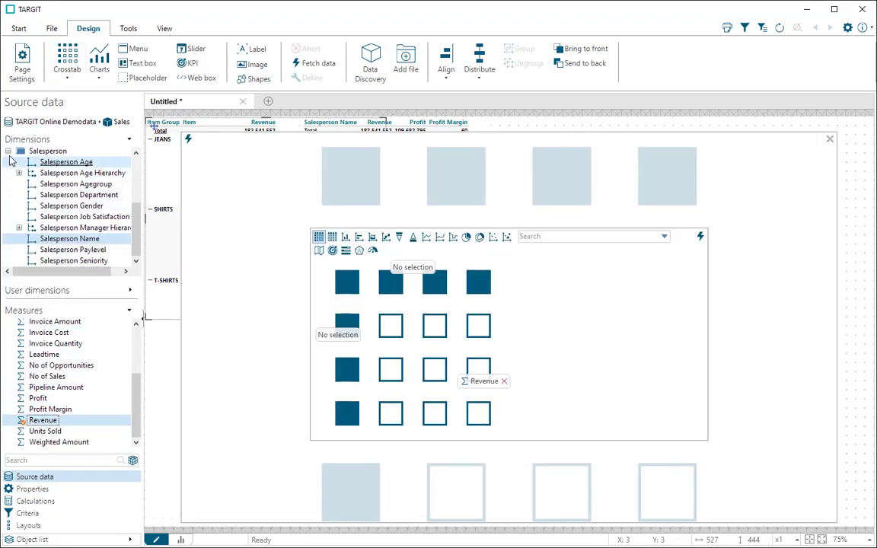
click(8, 151)
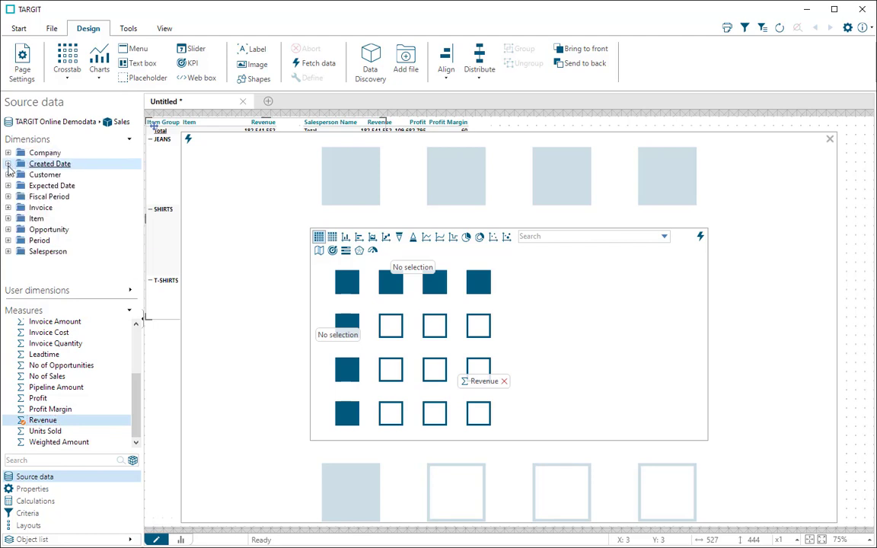
click(8, 174)
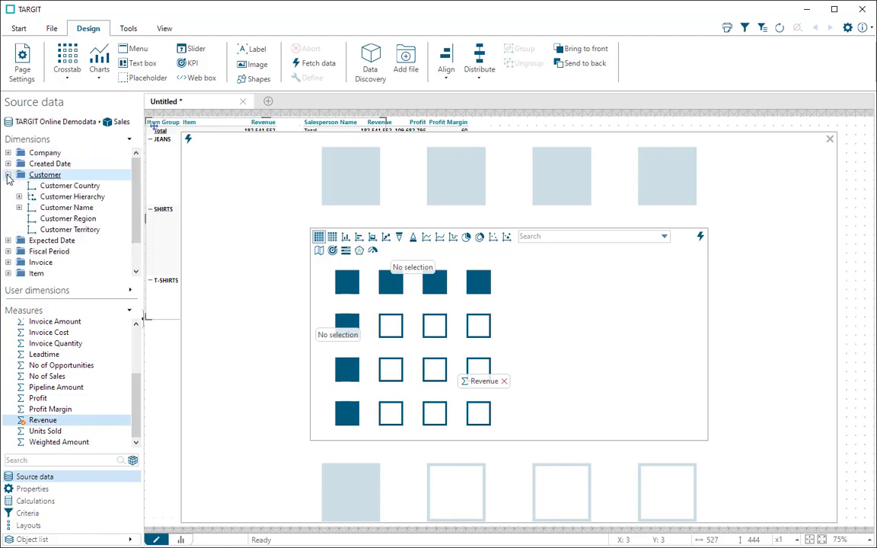
double_click(74, 236)
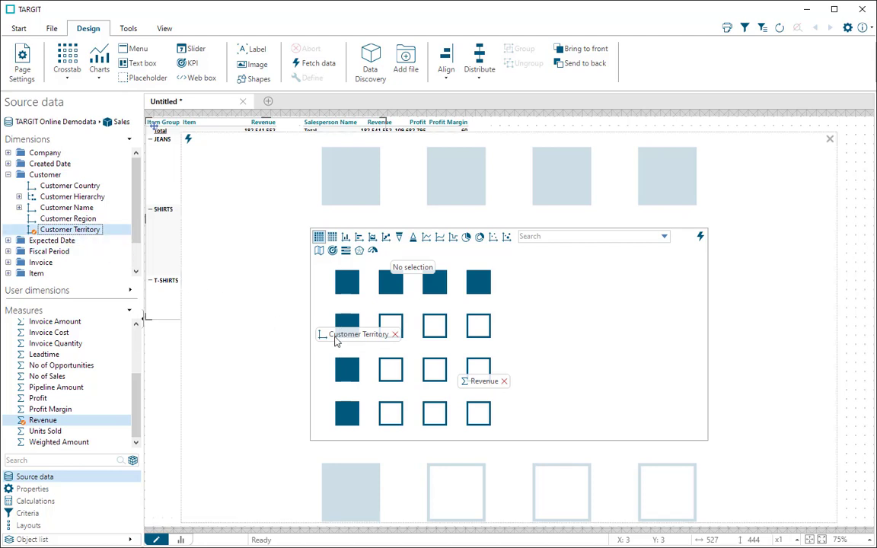
click(8, 176)
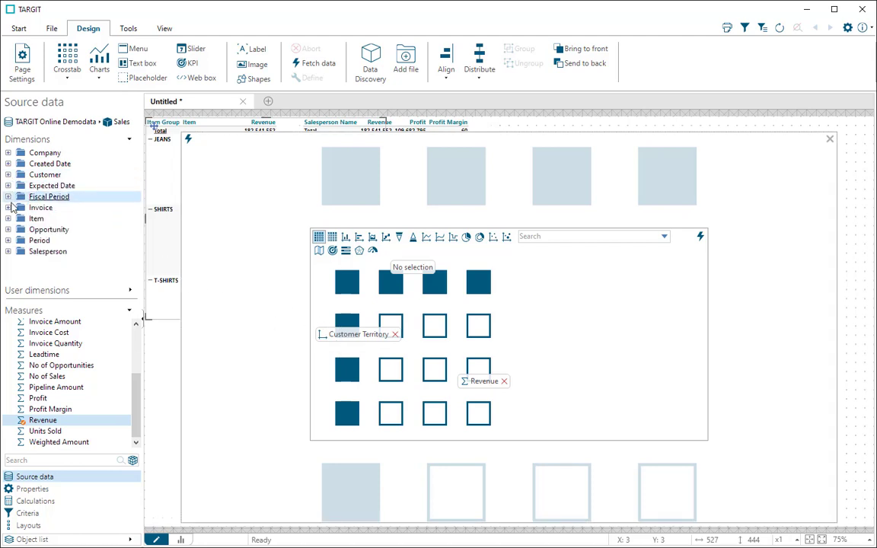
click(9, 240)
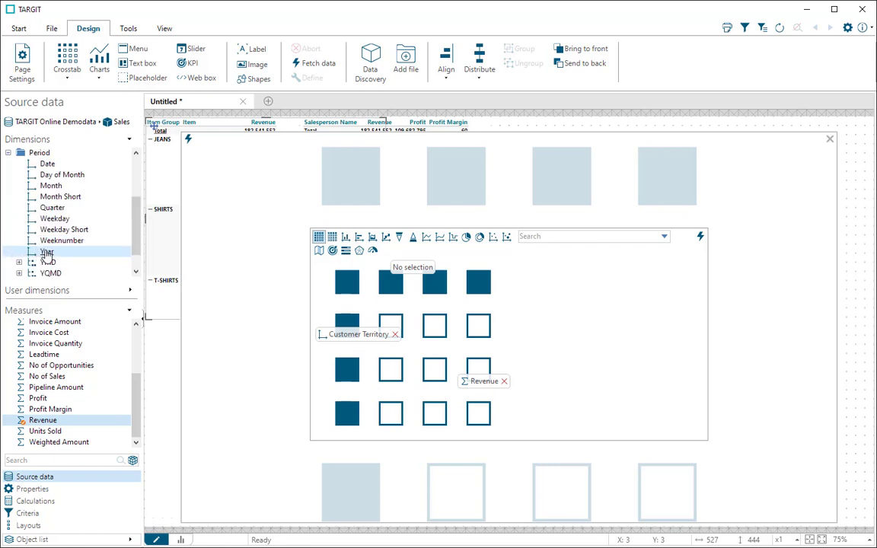
drag(46, 255, 347, 272)
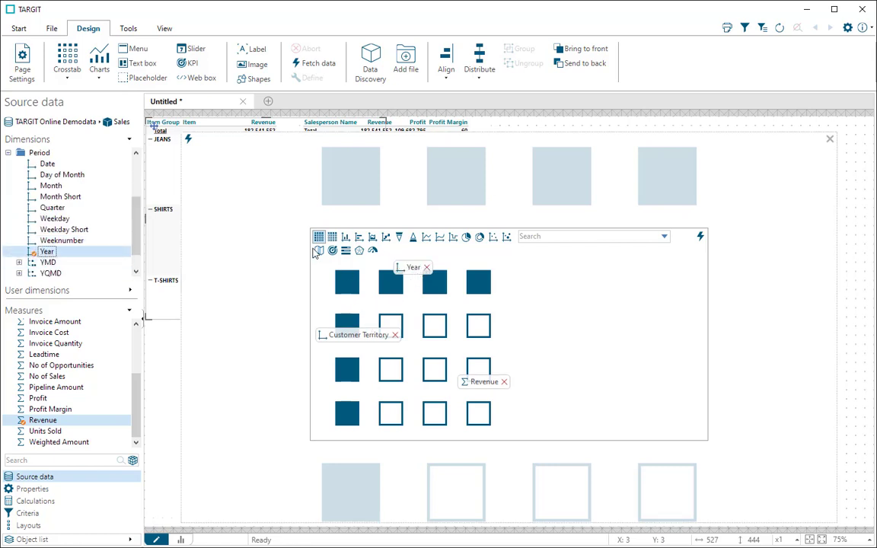
click(188, 141)
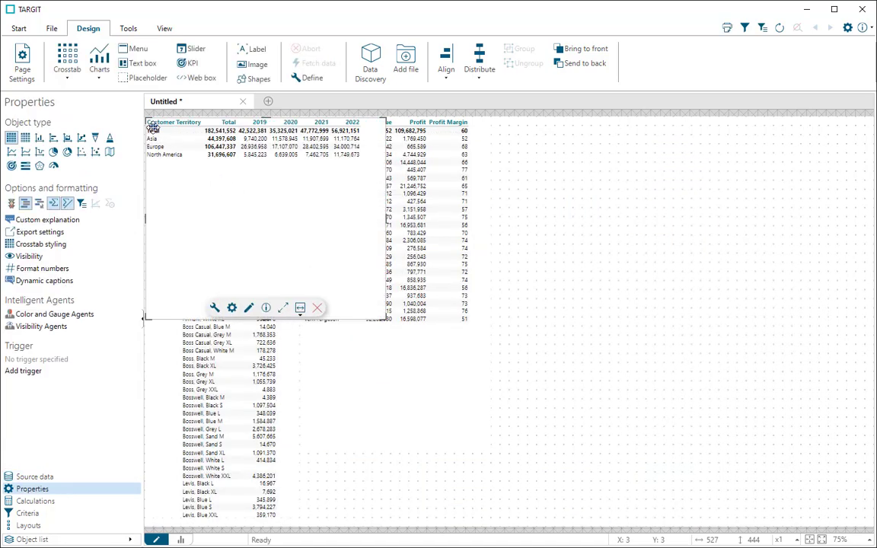
Move the territory crosstab right of the salesperson table and maximize it
drag(156, 136, 500, 129)
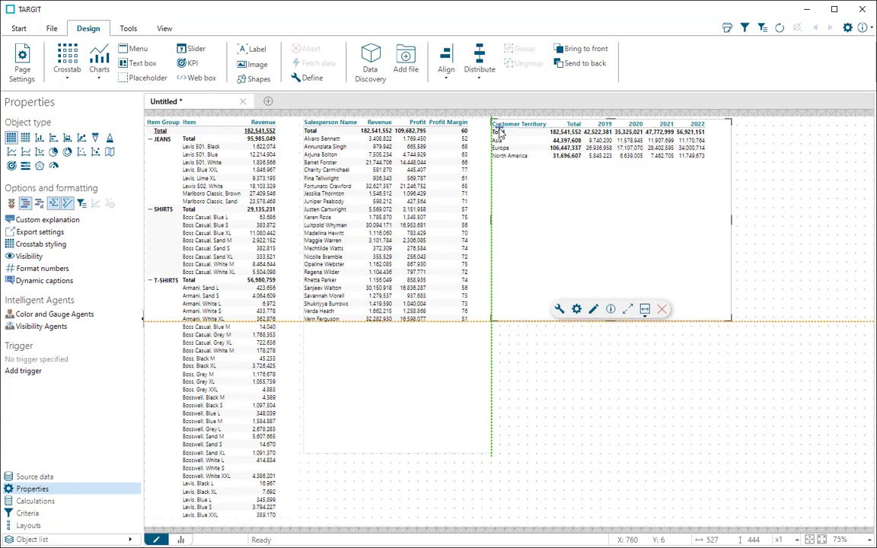
click(629, 309)
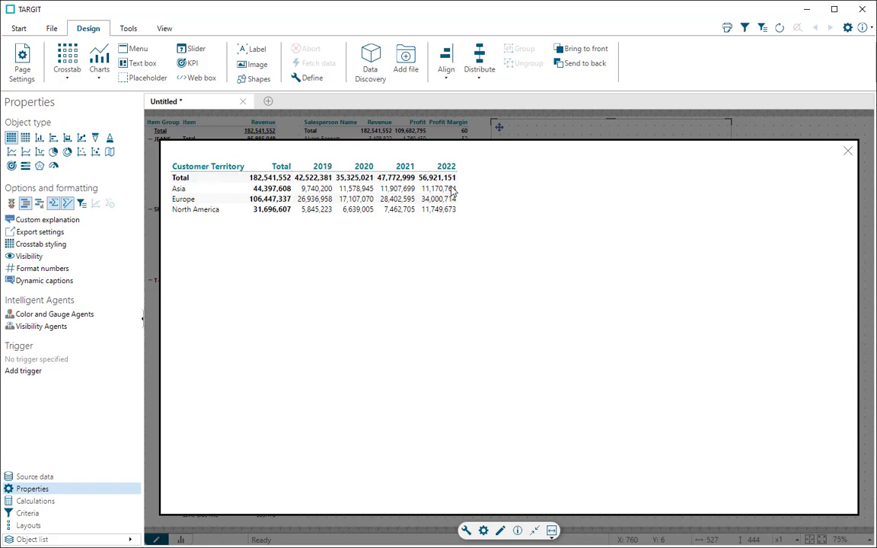
Redesign the territory crosstab with Year rows and Customer Territory nested beneath each year
click(466, 531)
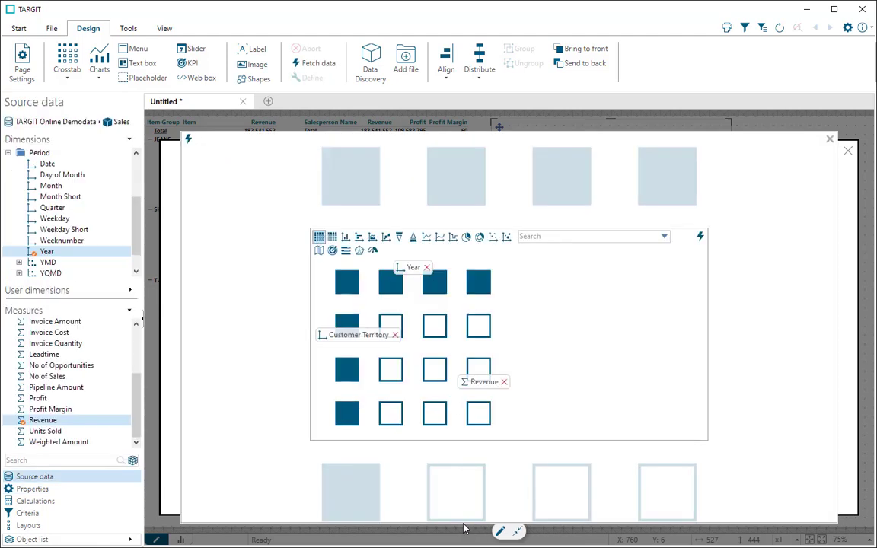
mouse_move(412, 267)
mouse_down()
mouse_move(350, 344)
mouse_move(392, 275)
mouse_up()
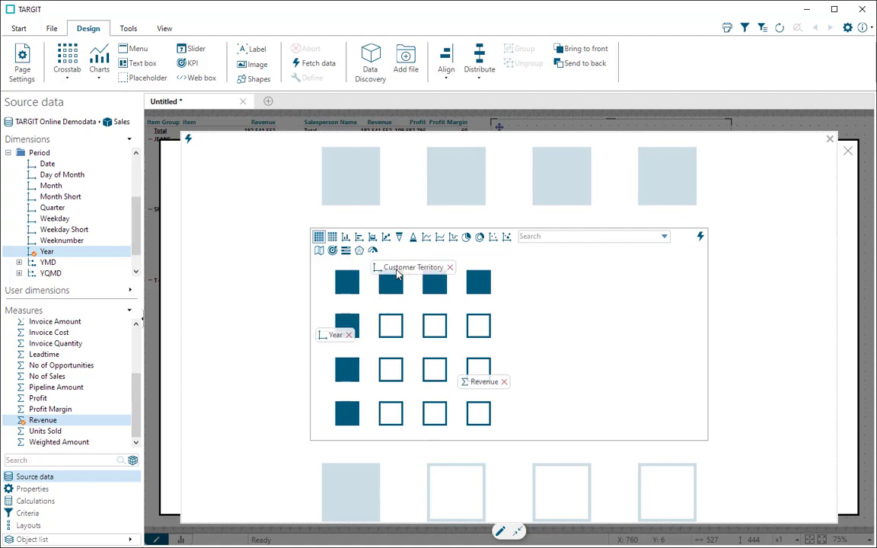
click(190, 141)
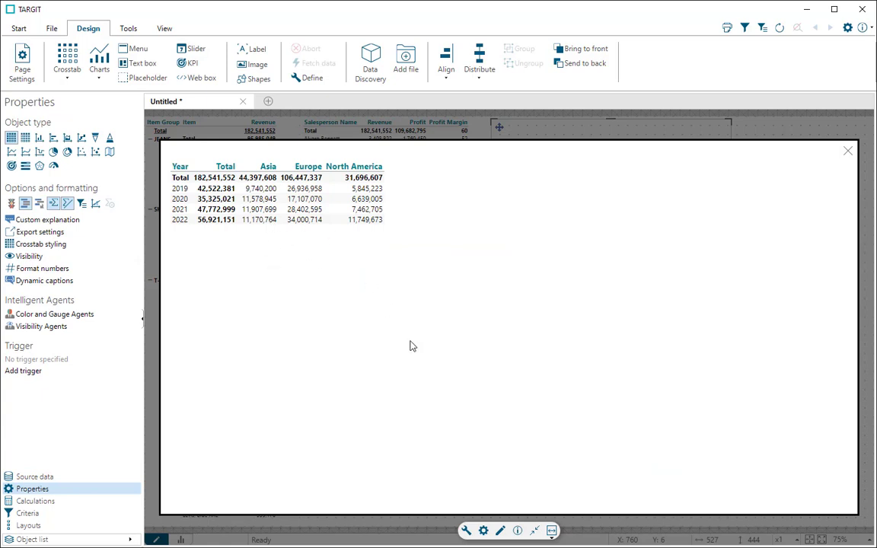
click(466, 529)
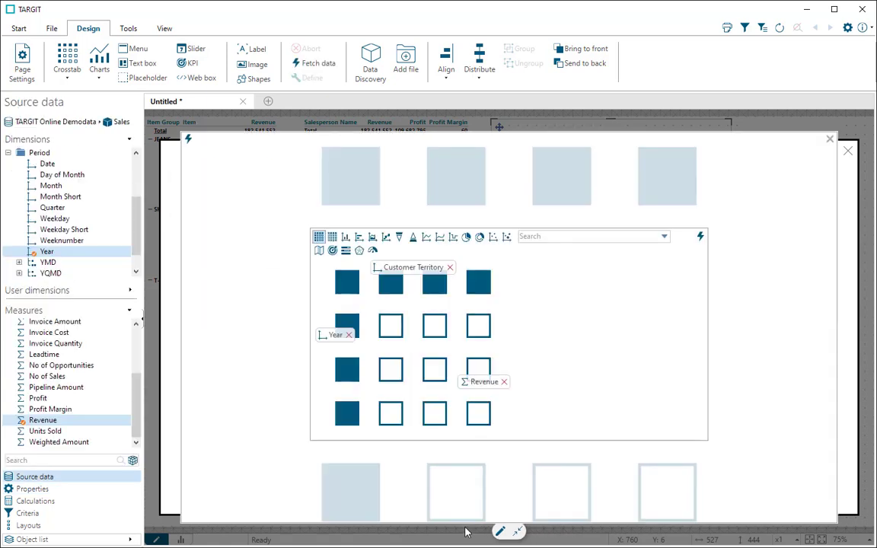
drag(392, 274, 339, 348)
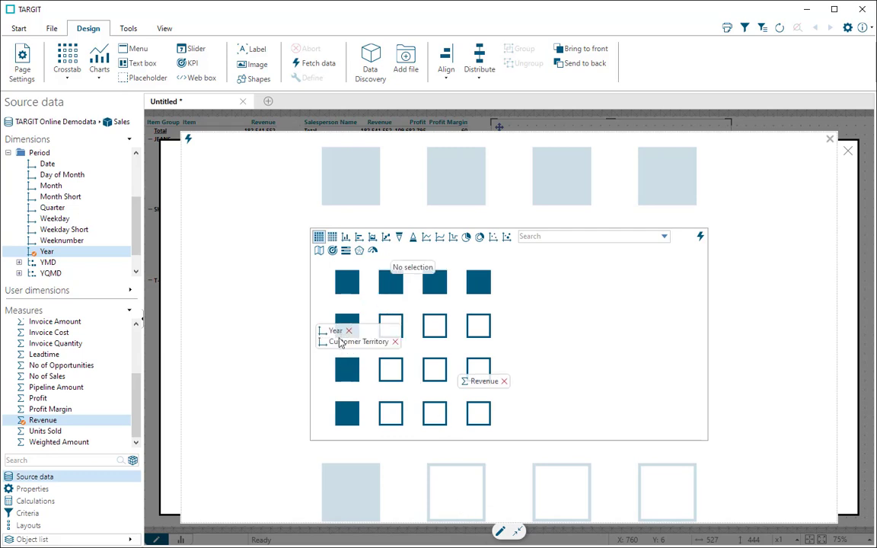
click(188, 139)
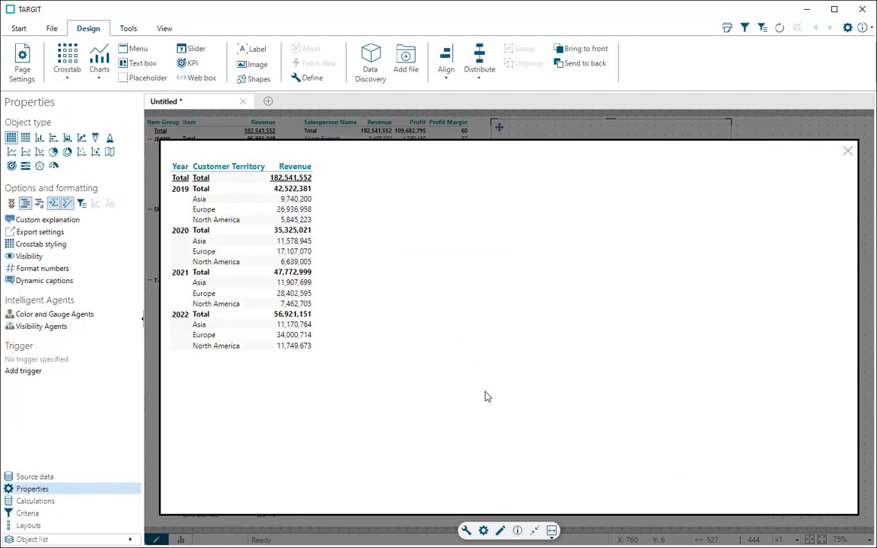
Restore the territory crosstab to normal size and shorten it to fit its rows
click(536, 532)
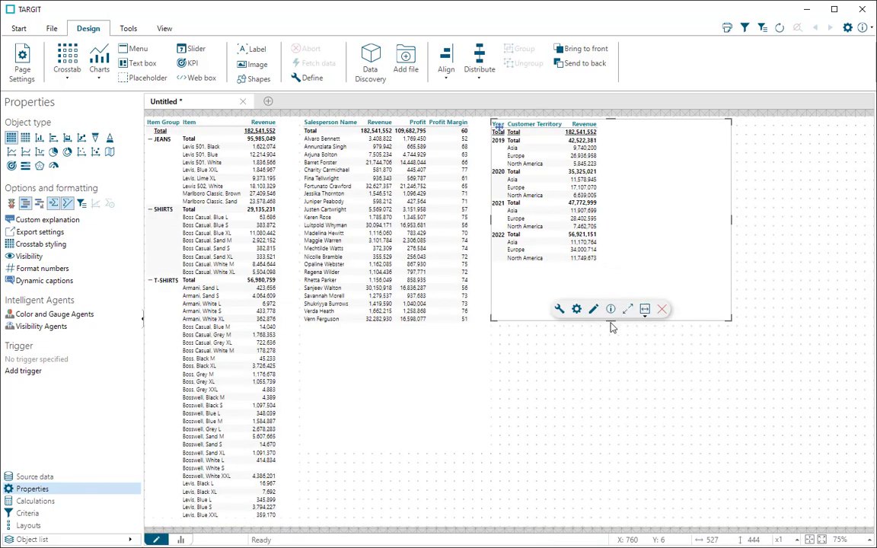
drag(610, 318, 610, 269)
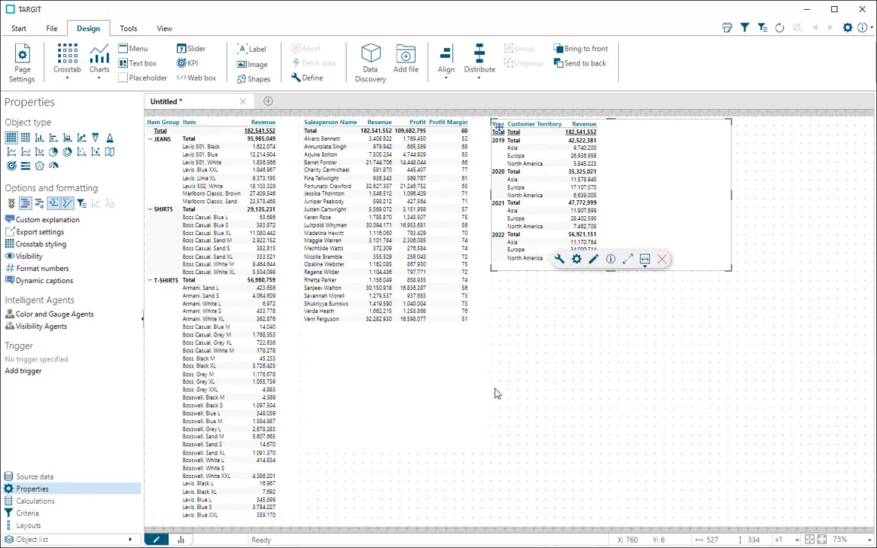
Create a column chart with Revenue as measure and YMD Month along the axis
click(104, 70)
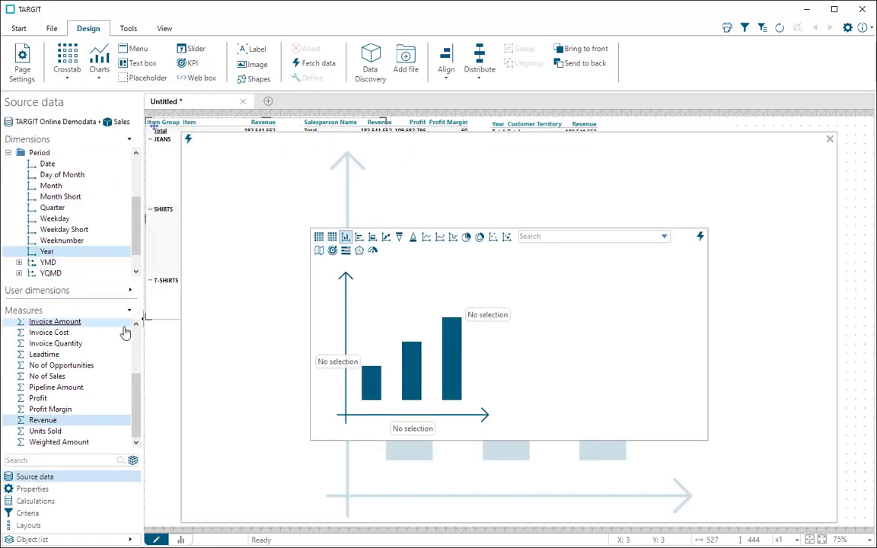
click(47, 421)
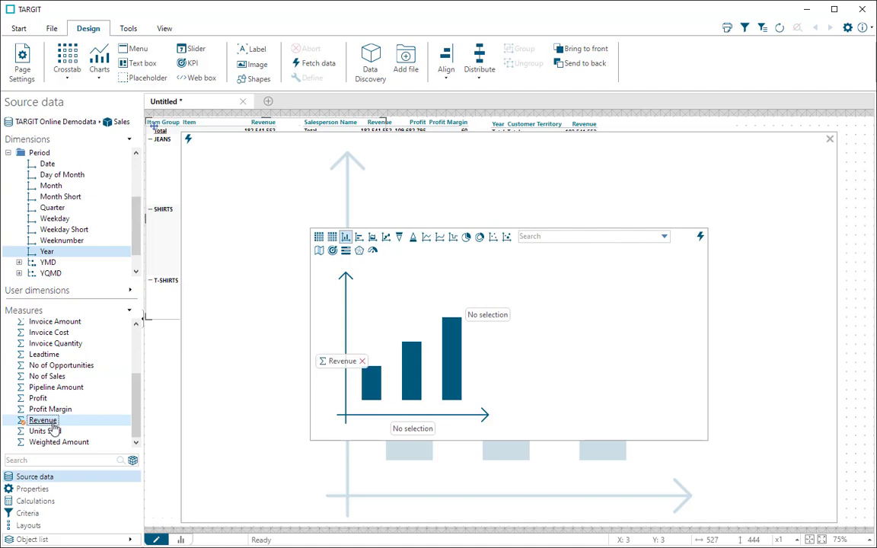
click(20, 263)
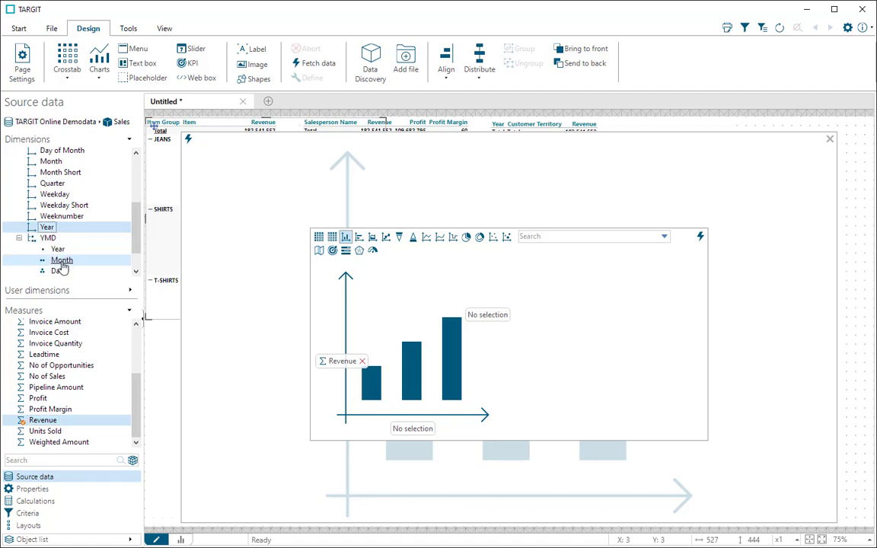
double_click(61, 263)
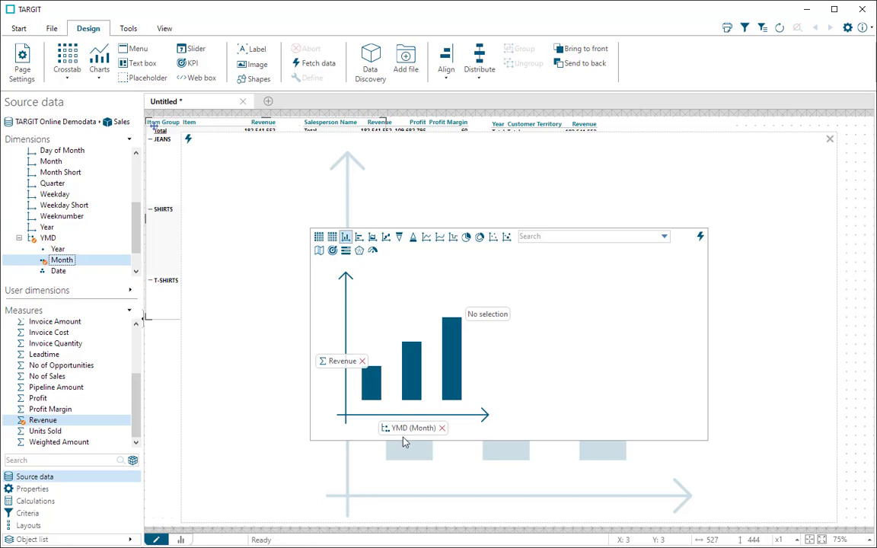
click(189, 140)
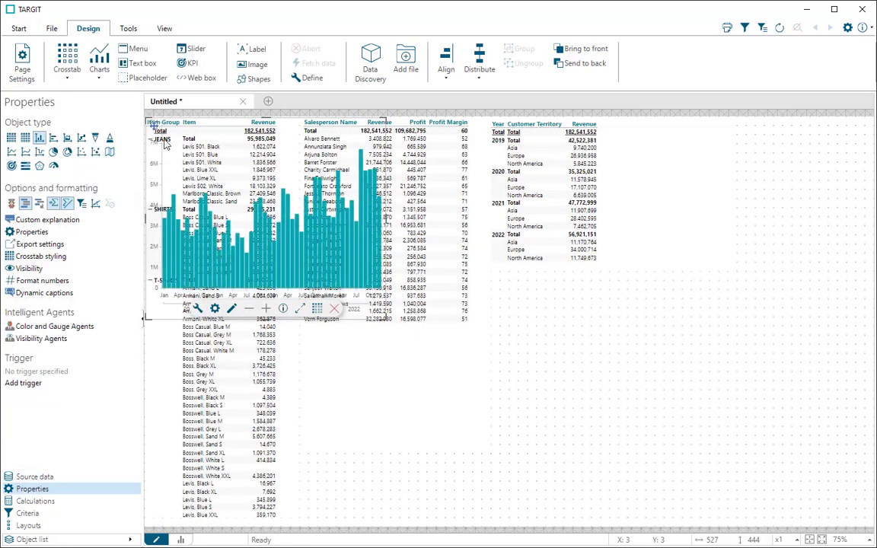
Move the Revenue chart beneath the Salesperson crosstab and enlarge it wider and taller
drag(150, 121, 322, 330)
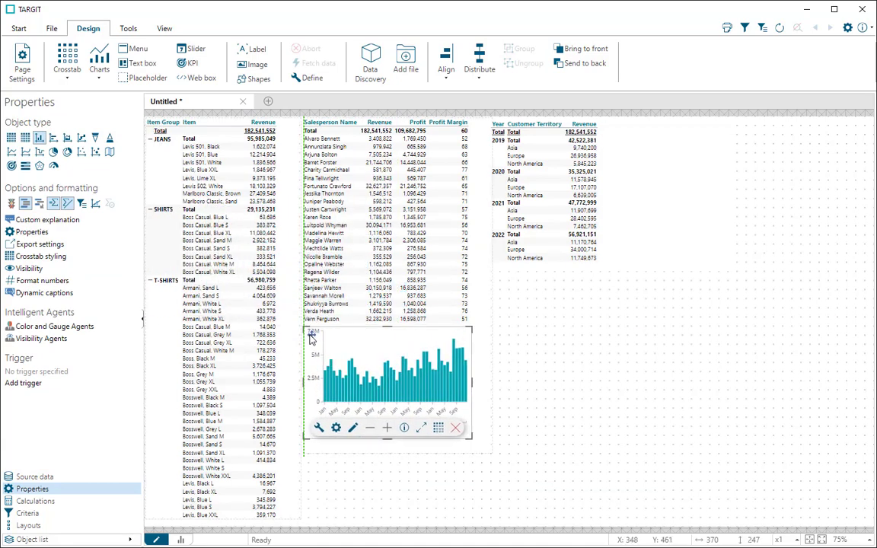
drag(322, 330, 313, 332)
drag(473, 440, 867, 525)
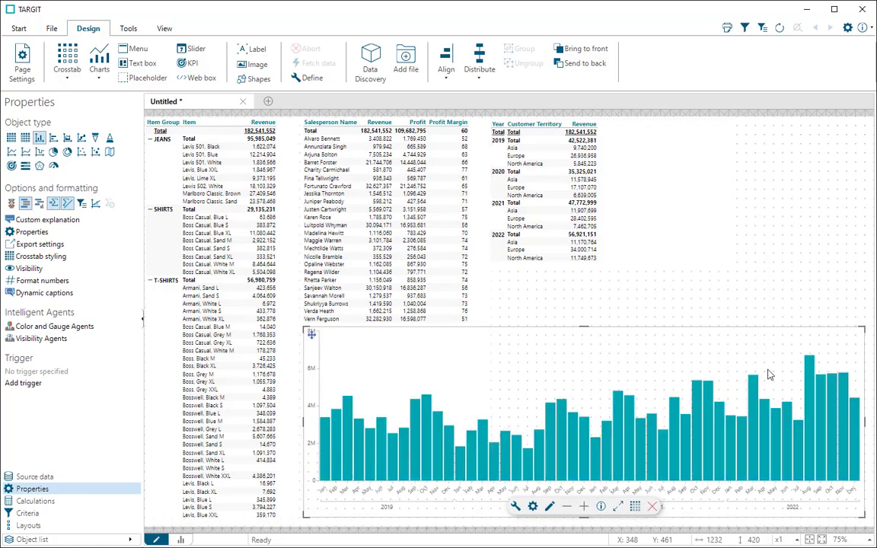
click(719, 316)
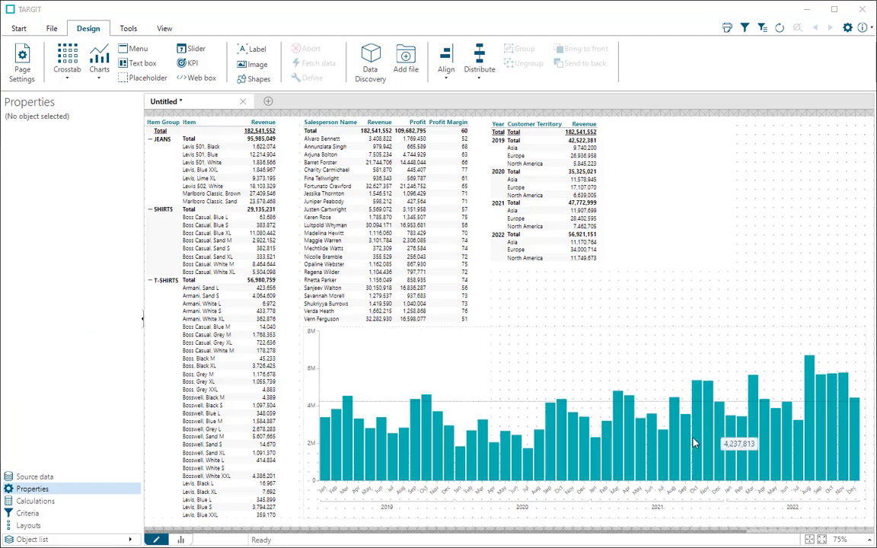
Add Customer Territory from the Customer dimension as the chart's series
click(587, 376)
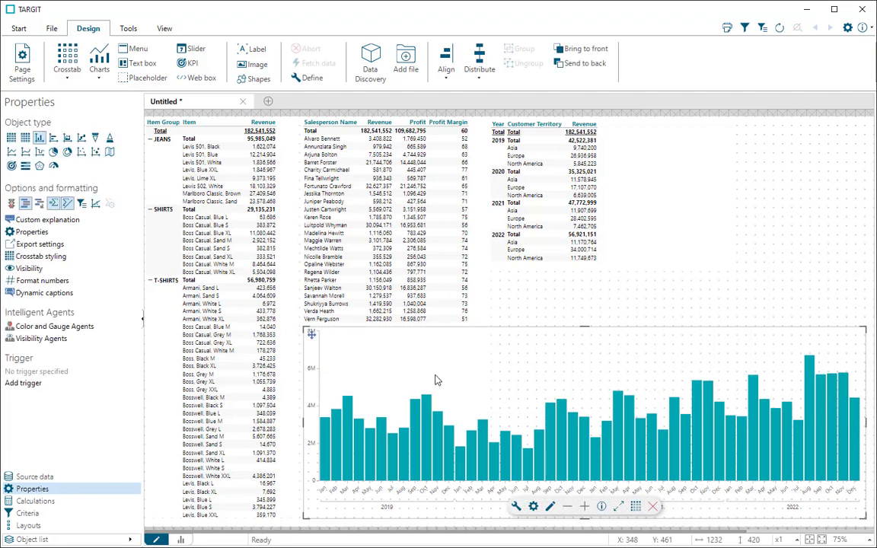
click(68, 478)
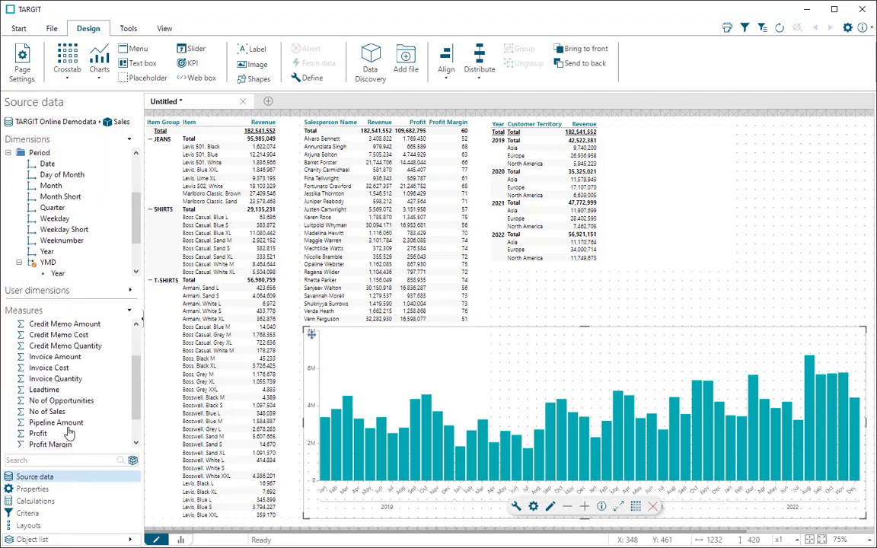
click(7, 153)
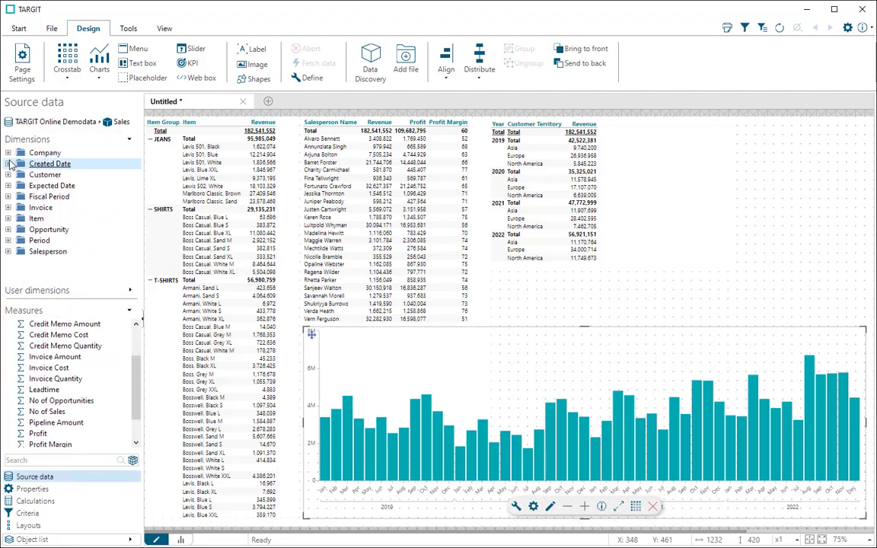
click(7, 175)
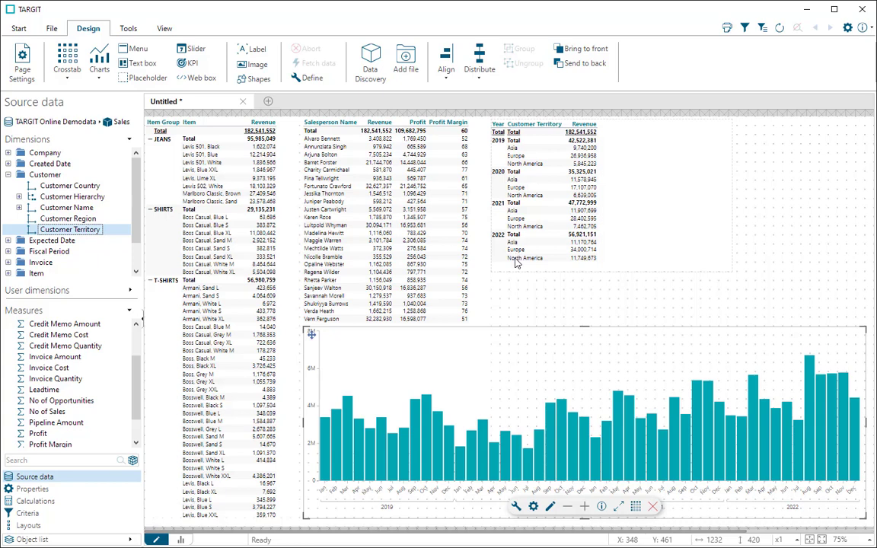
double_click(73, 229)
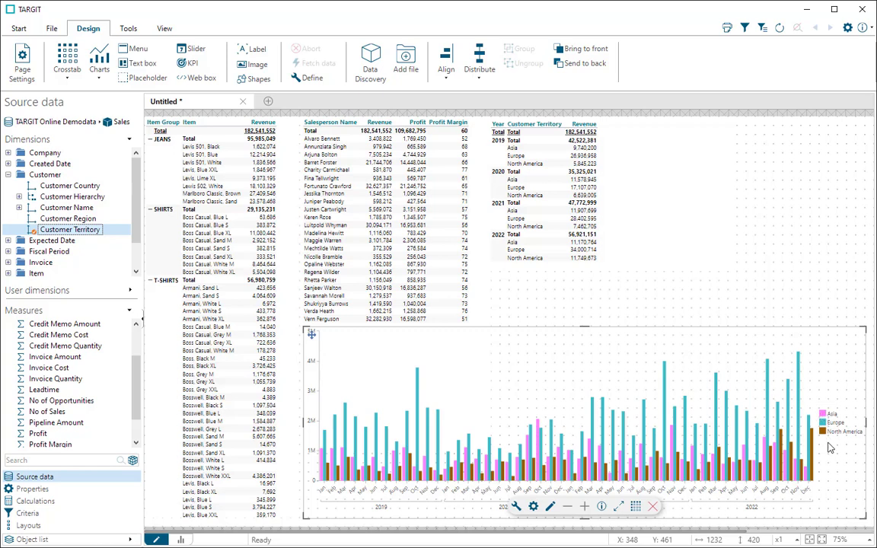
Add the Period YMD hierarchy to the criteria bar
click(798, 222)
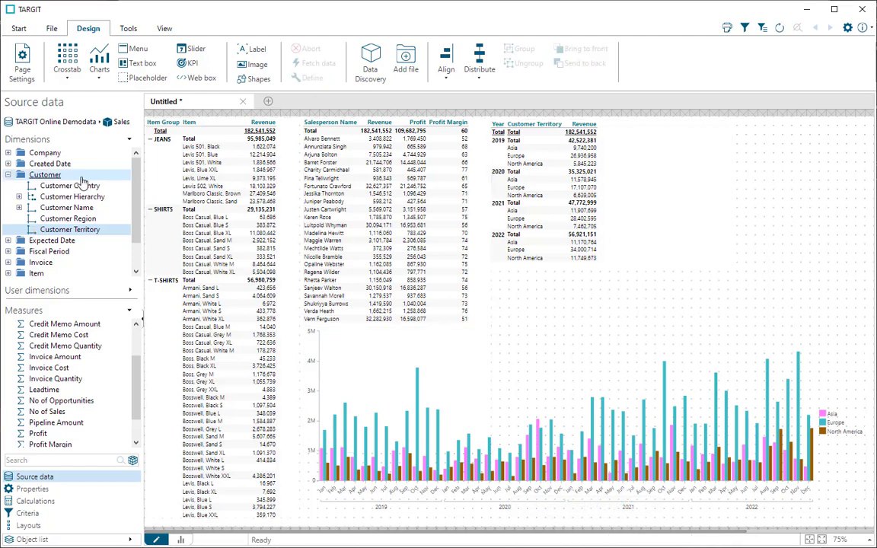
click(9, 176)
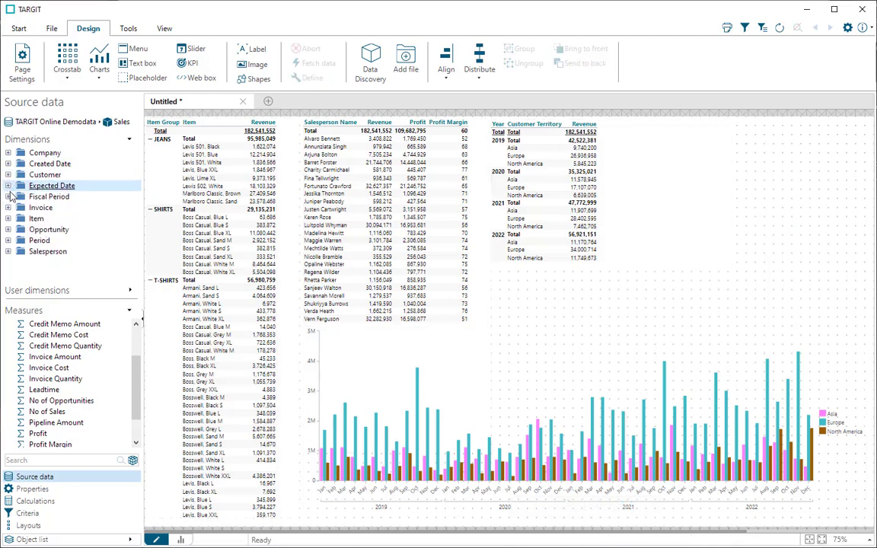
click(9, 241)
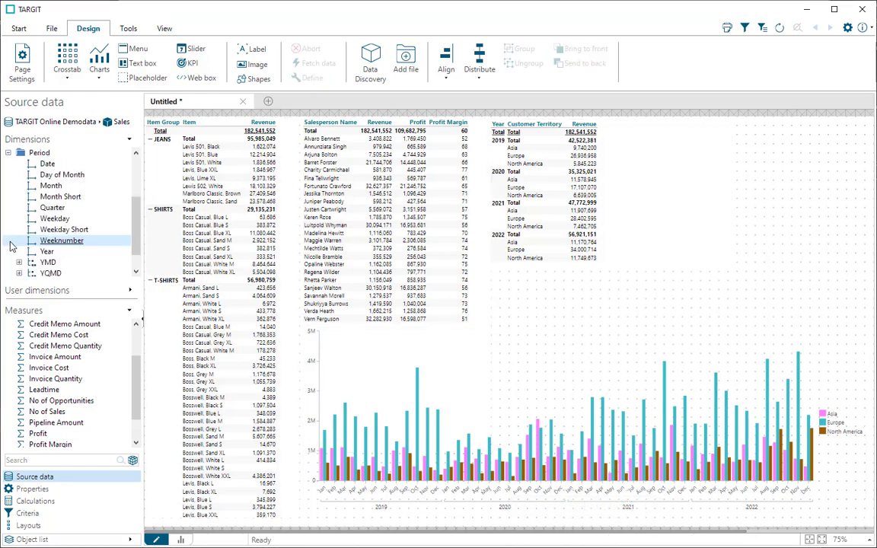
right_click(55, 266)
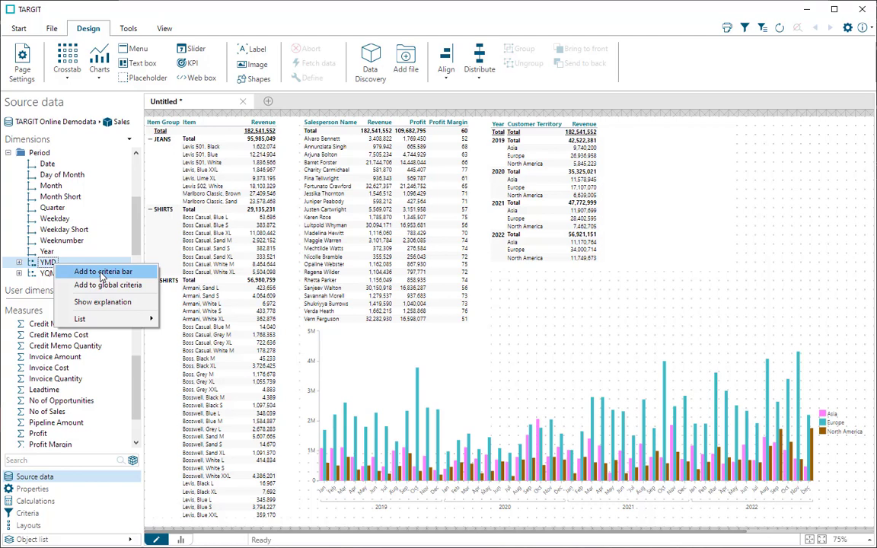
click(102, 272)
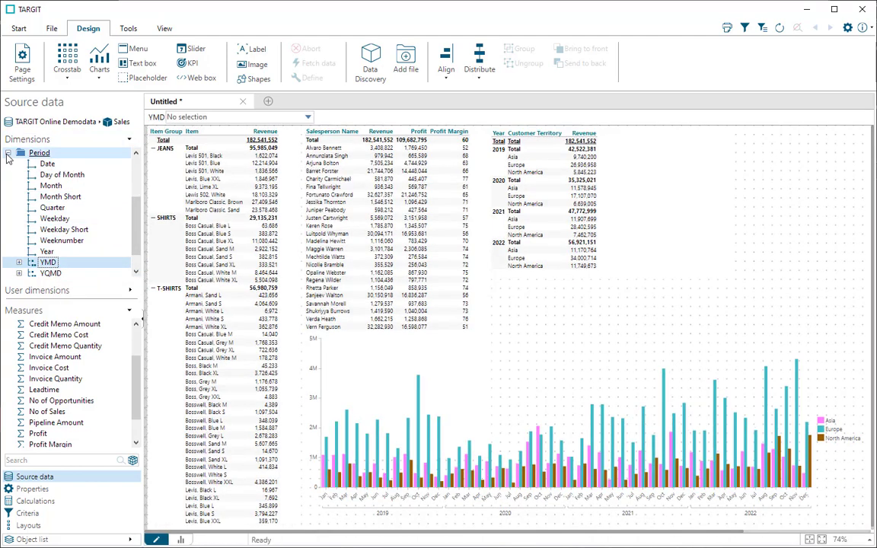
Add Company to the criteria bar beside YMD and check both filters' member lists
click(8, 153)
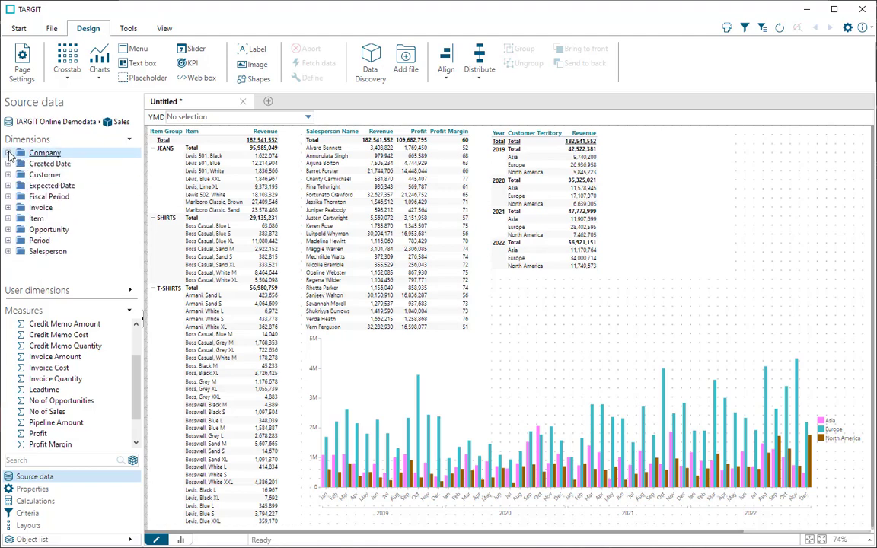
click(7, 154)
right_click(67, 164)
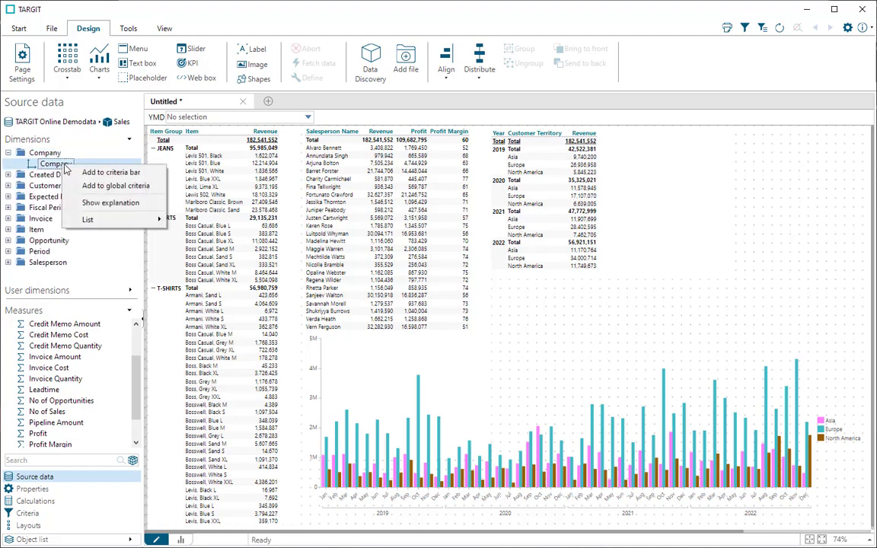
click(96, 172)
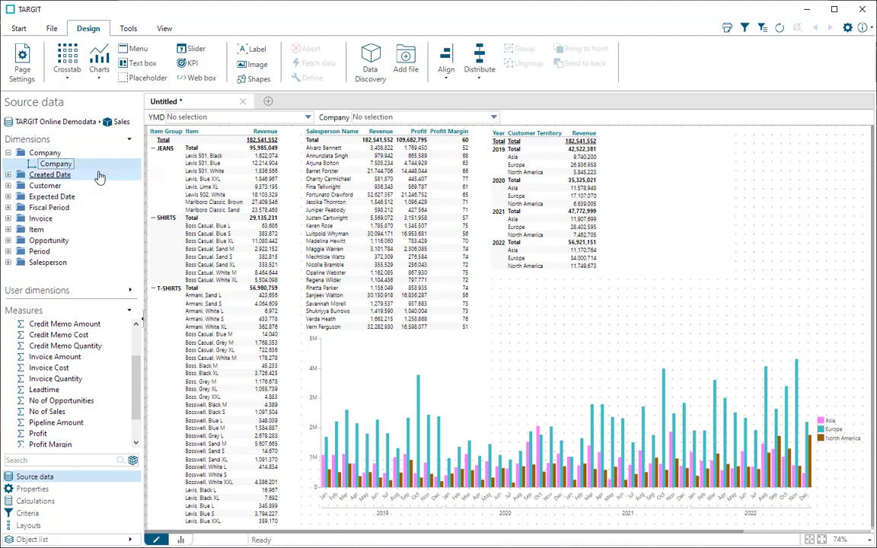
click(308, 118)
click(308, 118)
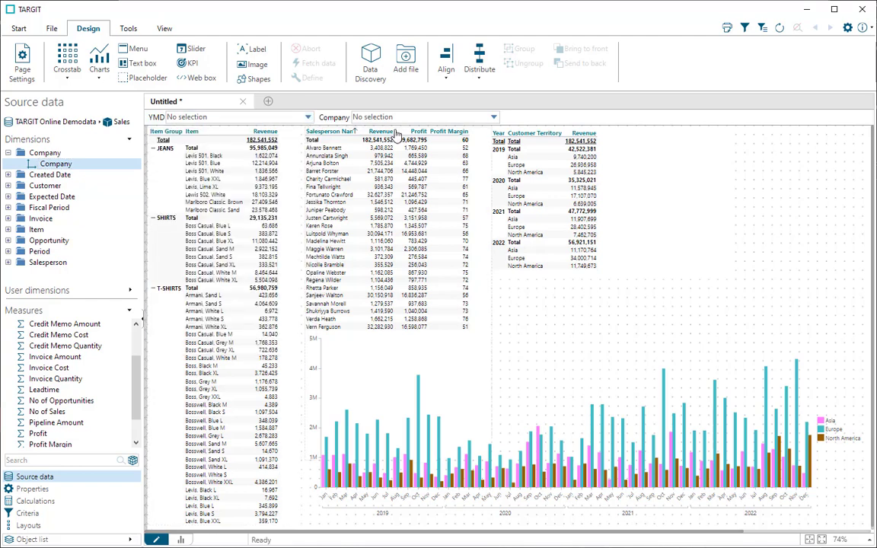
click(494, 118)
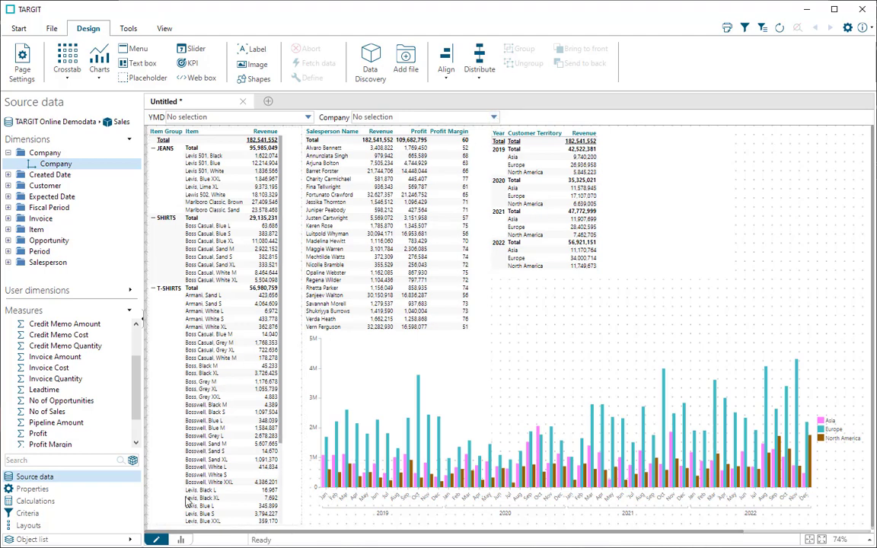
Switch to viewing mode and collapse the Source data panel
click(183, 540)
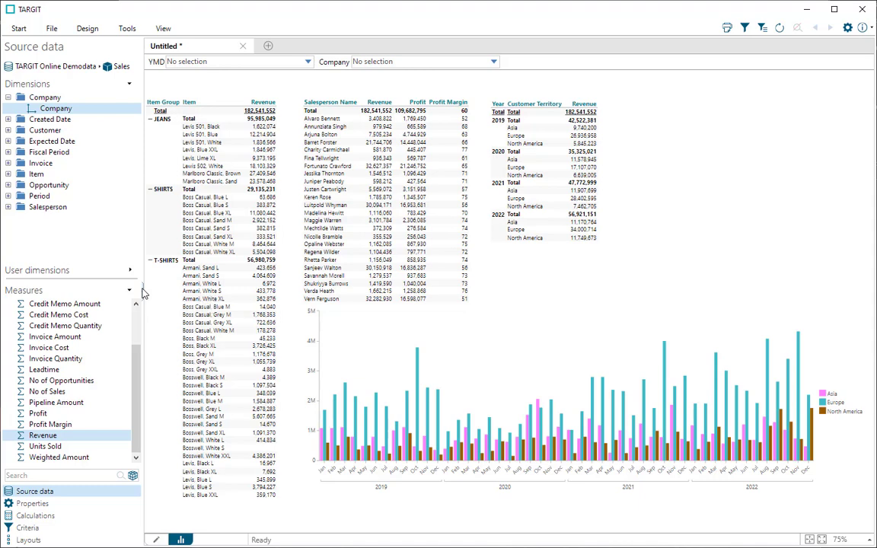
click(141, 293)
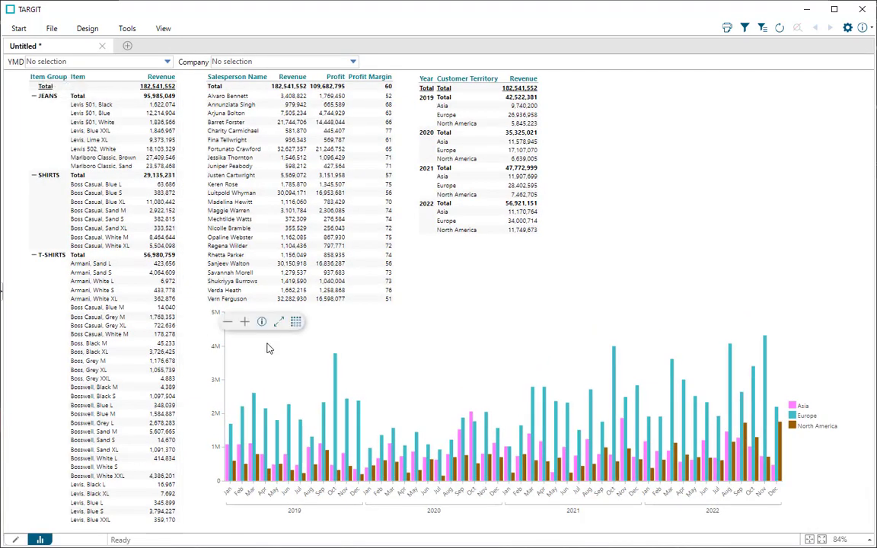
Set the YMD criteria filter to 2020
click(166, 62)
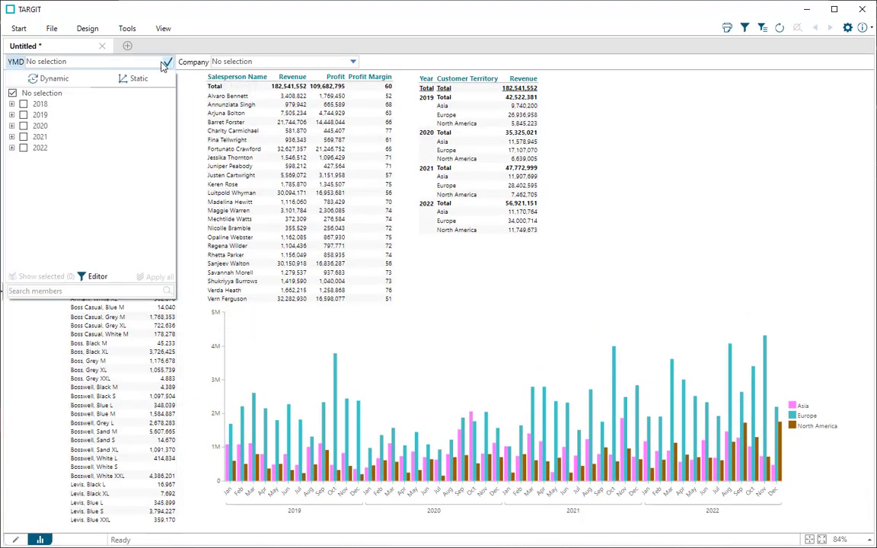
click(40, 127)
click(40, 127)
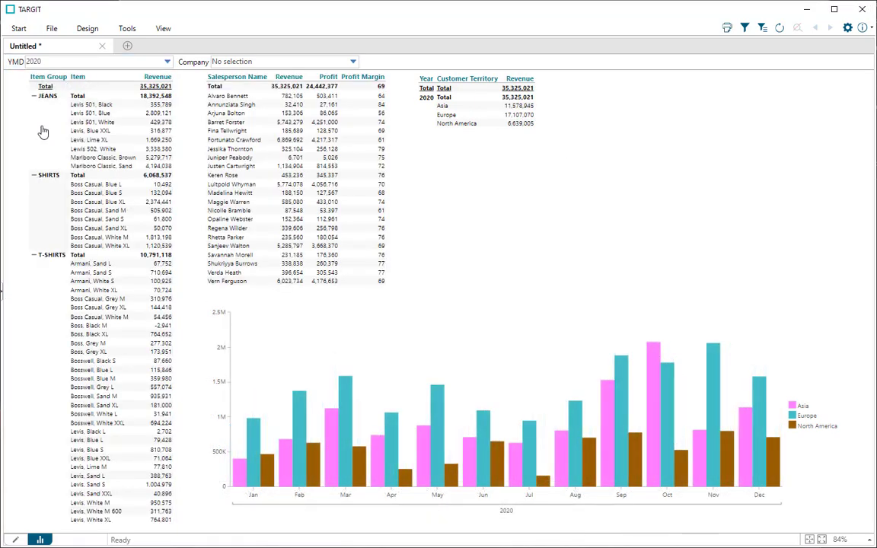
Cross-filter by item Boss Casual, Sand M, then by a salesperson, clearing each
click(92, 211)
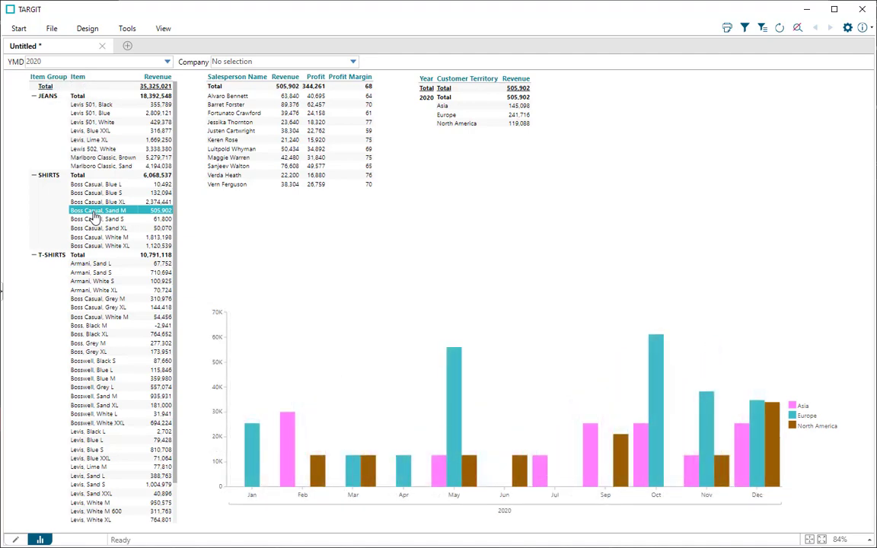
click(92, 212)
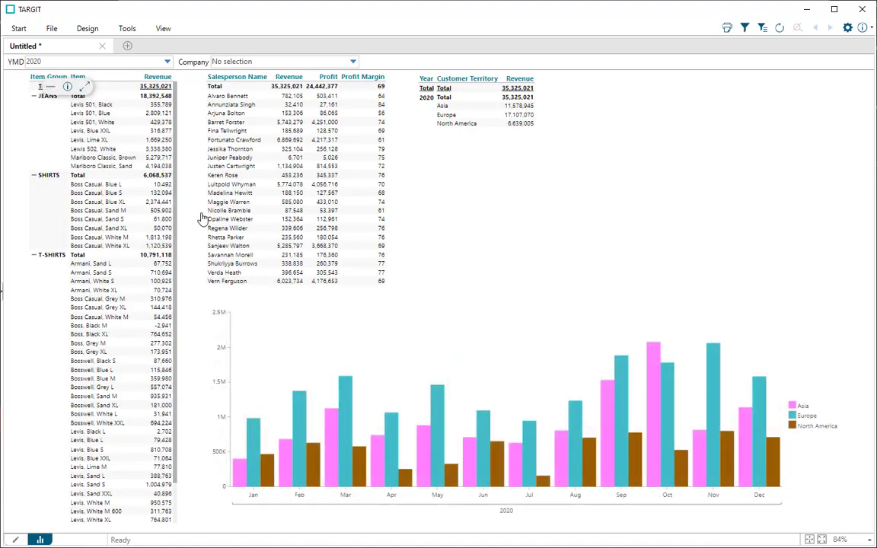
click(223, 176)
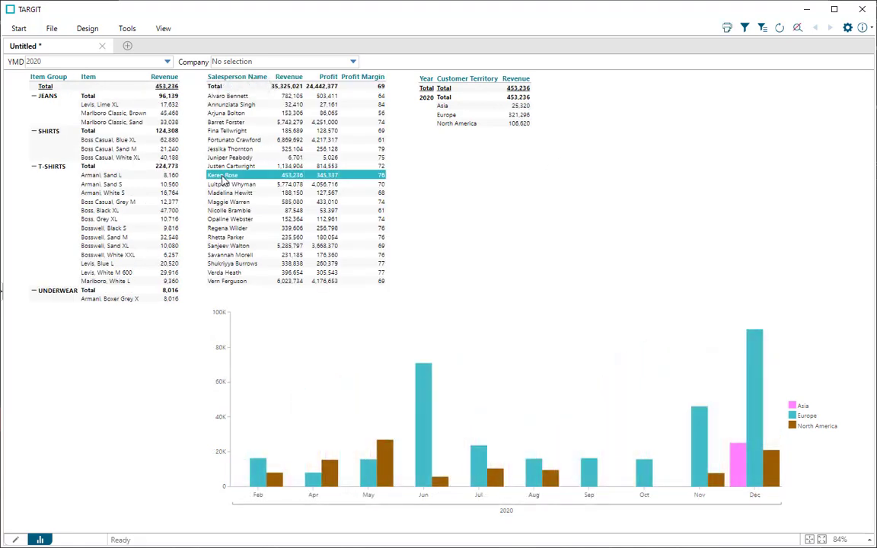
click(222, 176)
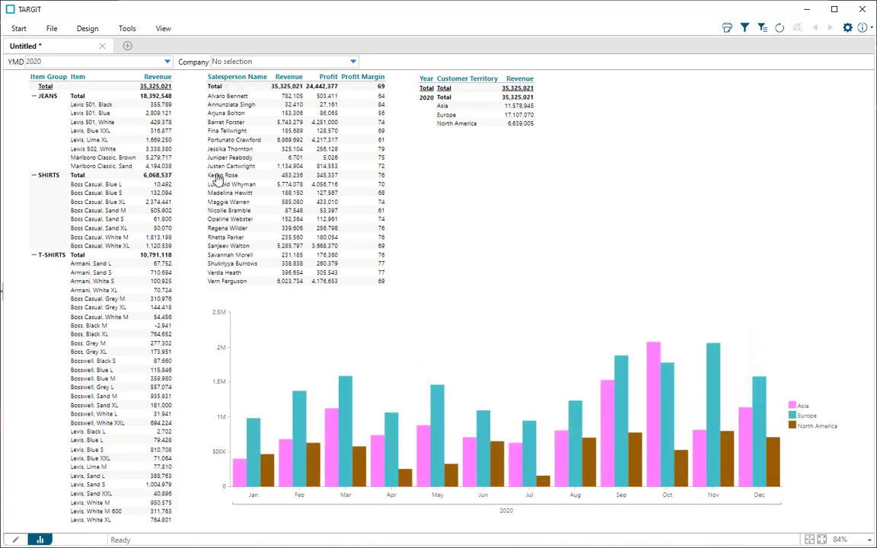
Save As into the Personal folder with filename 'My first dashboard'
click(52, 29)
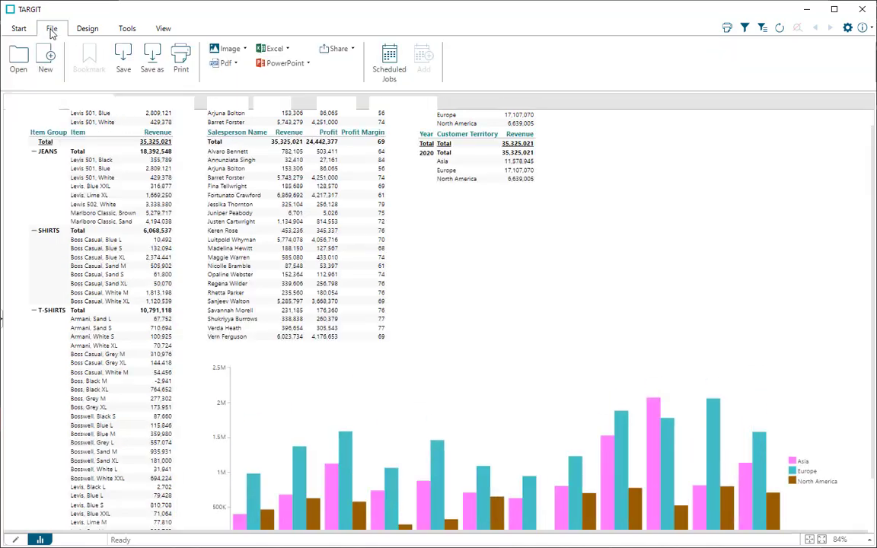
click(155, 61)
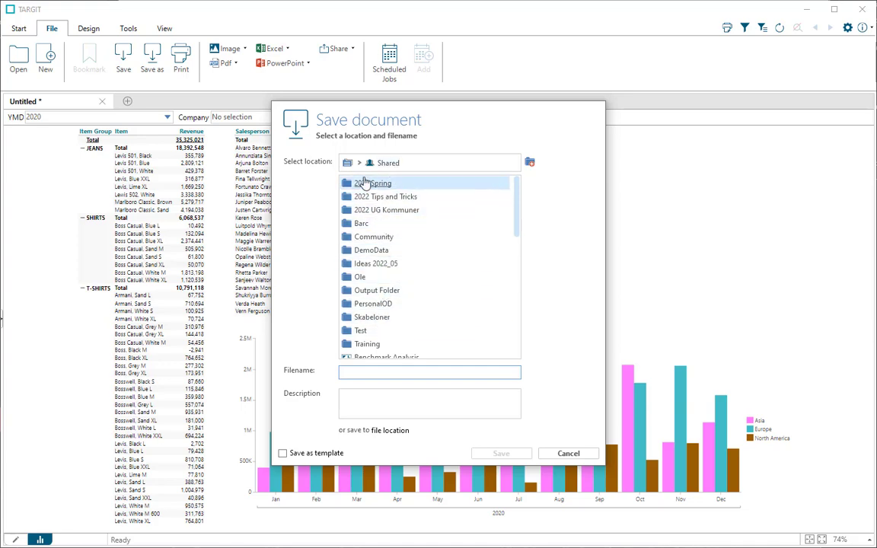
click(350, 167)
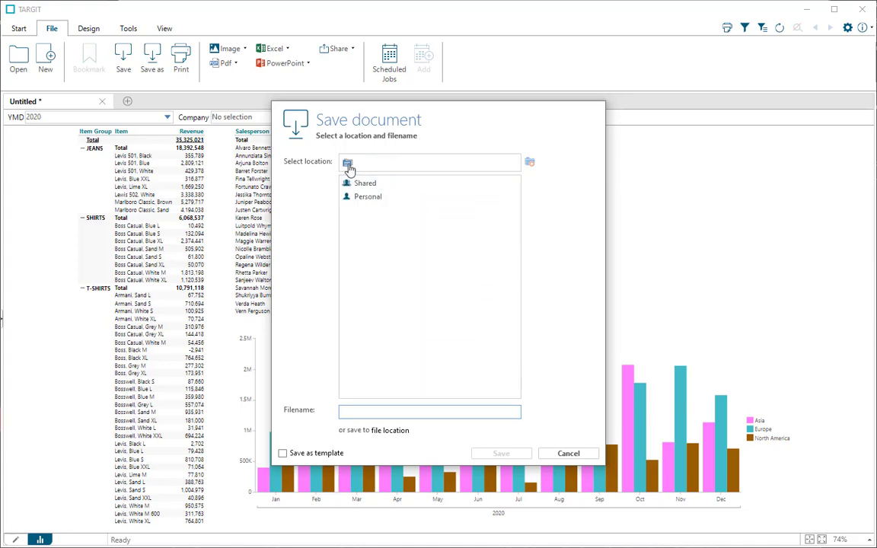
click(362, 199)
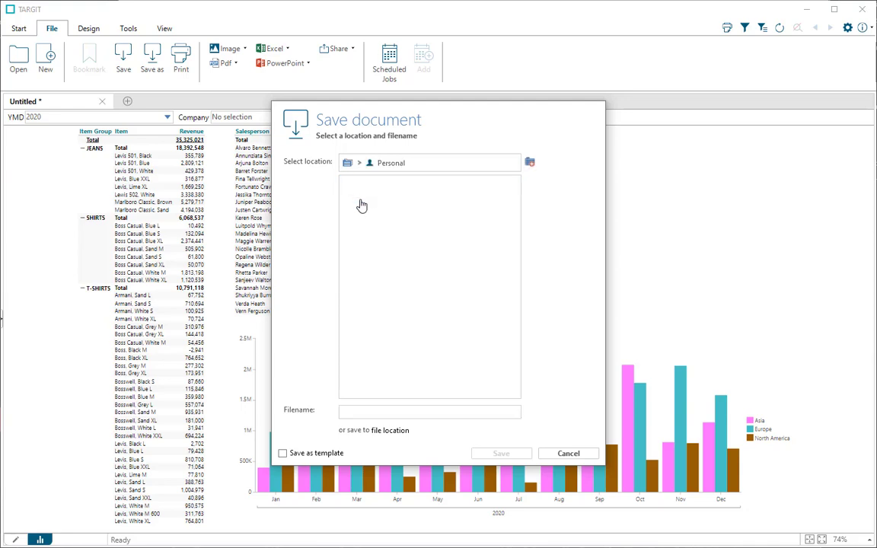
click(355, 414)
text(My first dashboard)
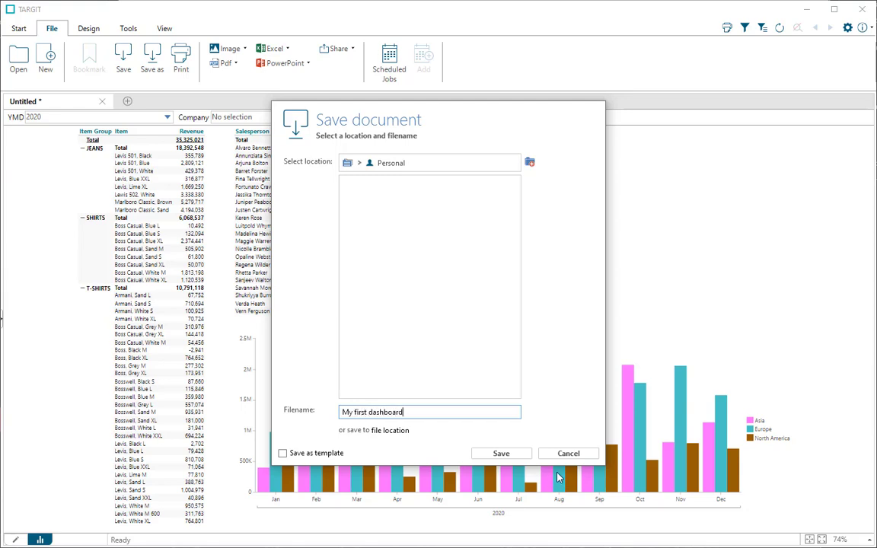
click(501, 453)
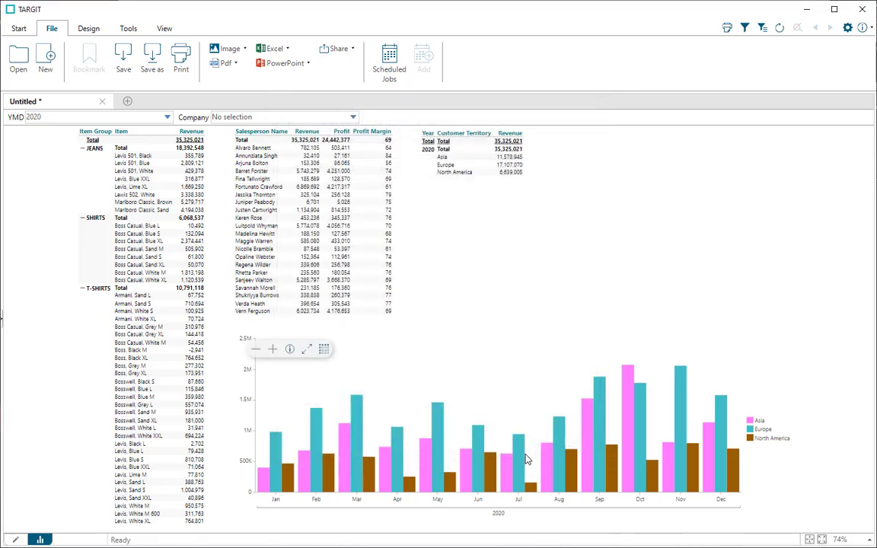